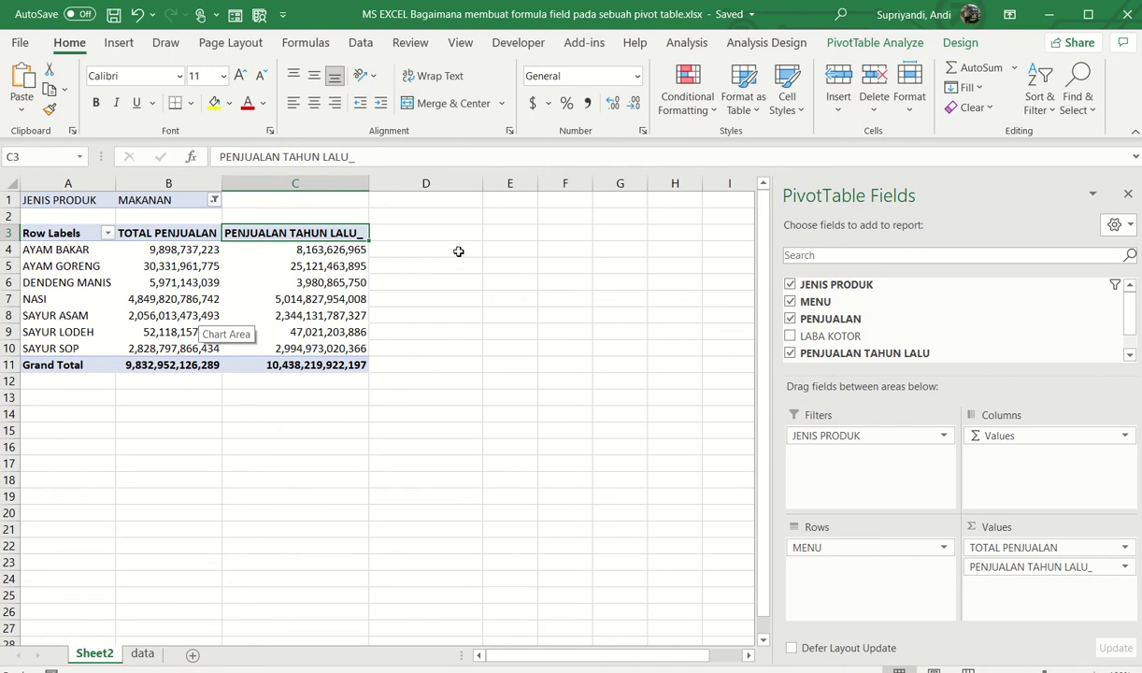
Step: Compare the pivot value cells with cell D4, then select D4 for the growth formula
{"action": "left_click", "coordinate": [435, 246]}
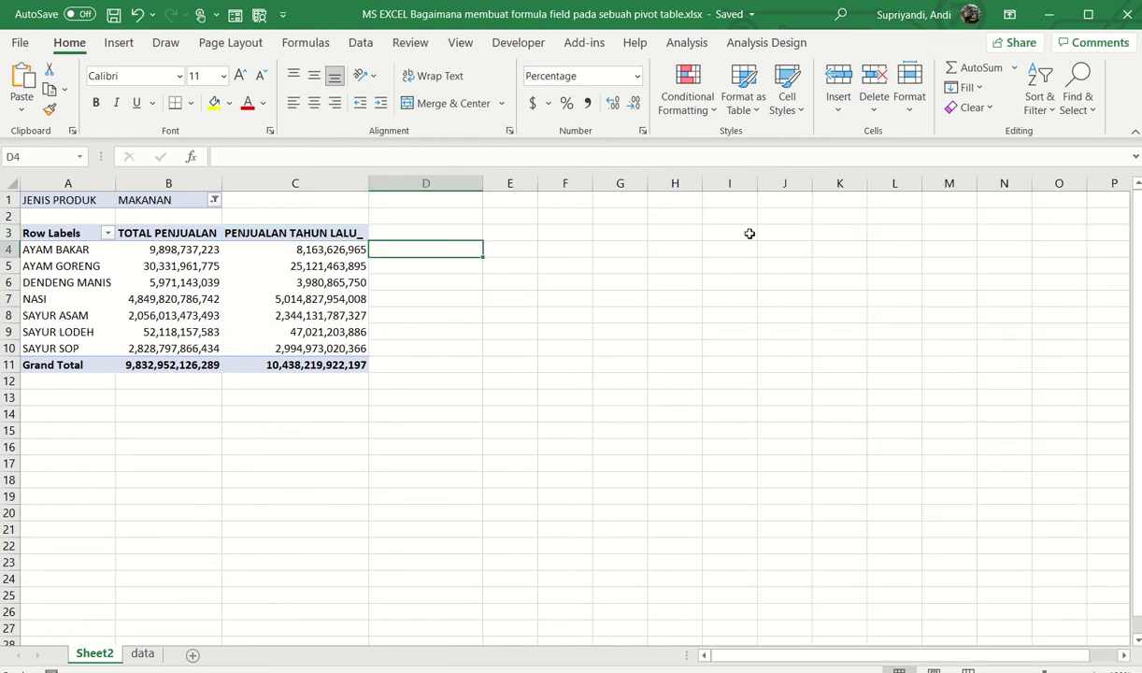
{"action": "left_click", "coordinate": [239, 260]}
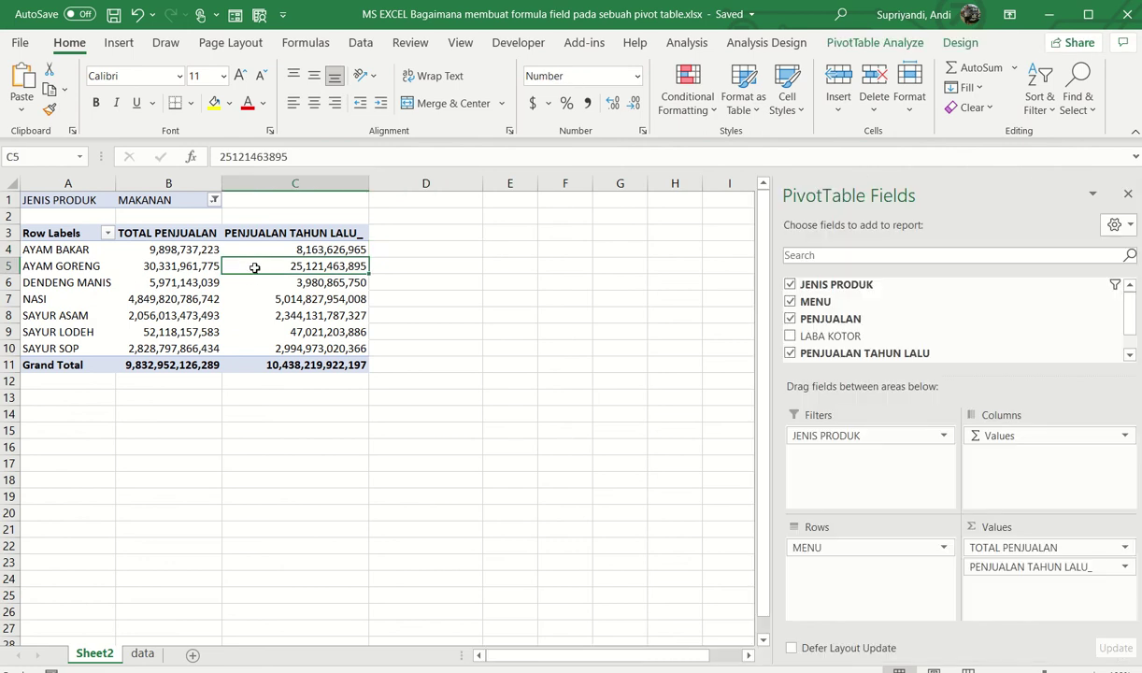
{"action": "left_click", "coordinate": [440, 250]}
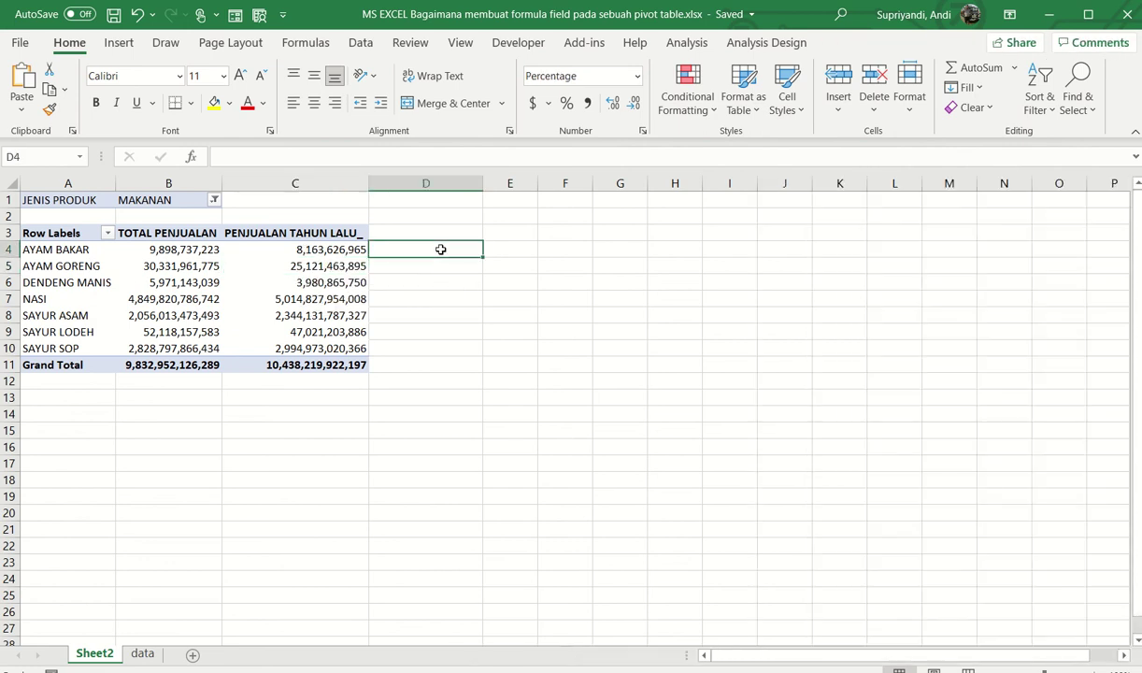
{"action": "left_click", "coordinate": [255, 262]}
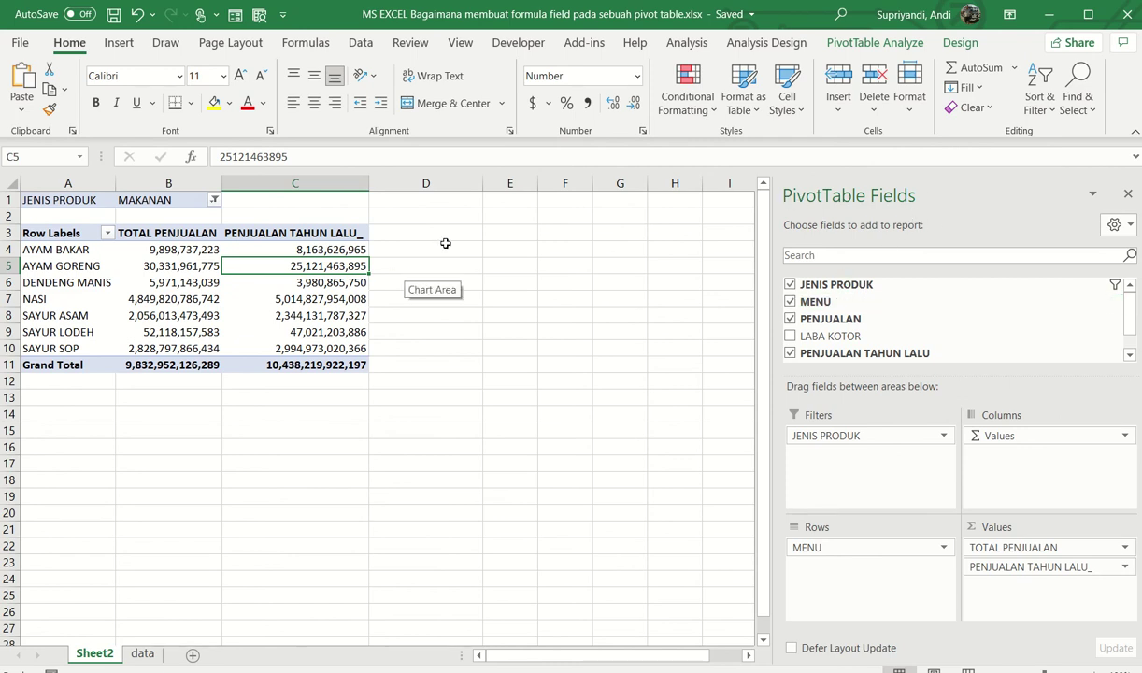
{"action": "left_click", "coordinate": [445, 248]}
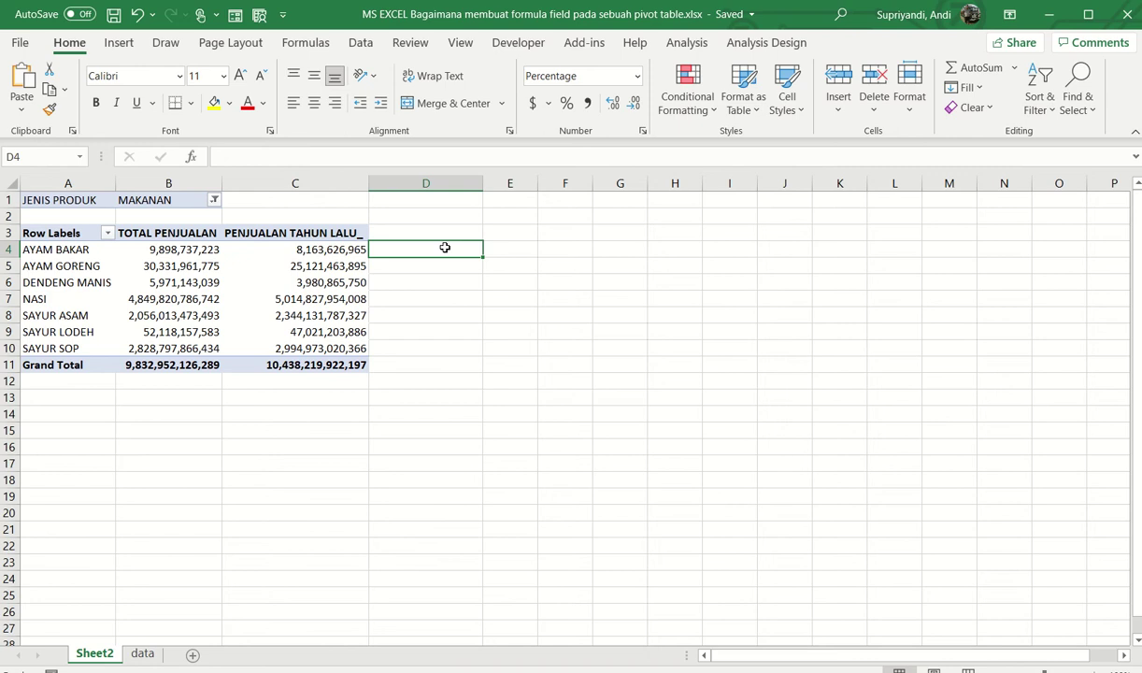
Step: Enter a GETPIVOTDATA growth formula in D4: (total sales / last-year sales) - 1
{"action": "type", "text": "="}
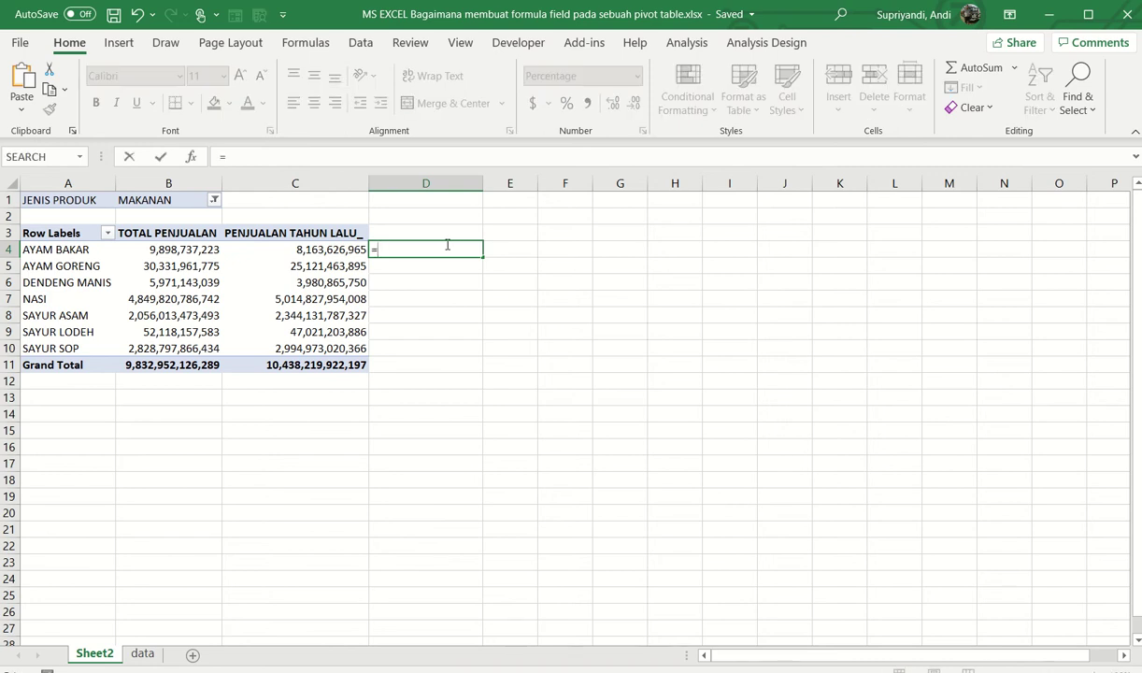
{"action": "type", "text": "("}
{"action": "key", "text": "Left"}
{"action": "key", "text": "Left"}
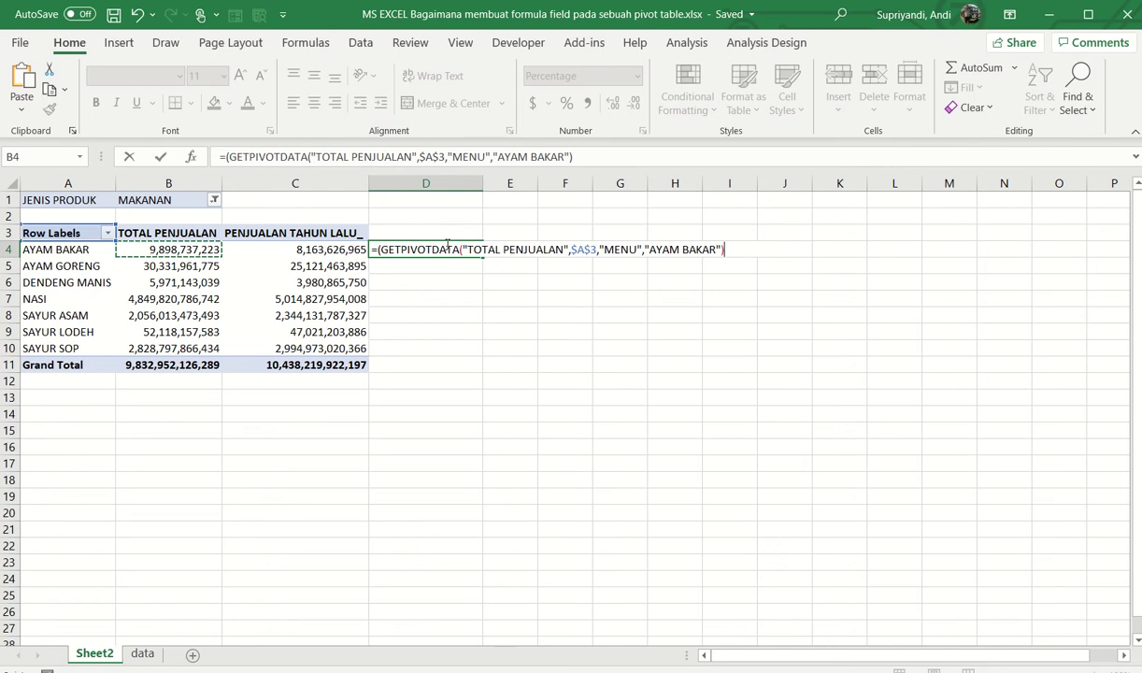
{"action": "type", "text": "/"}
{"action": "key", "text": "Left"}
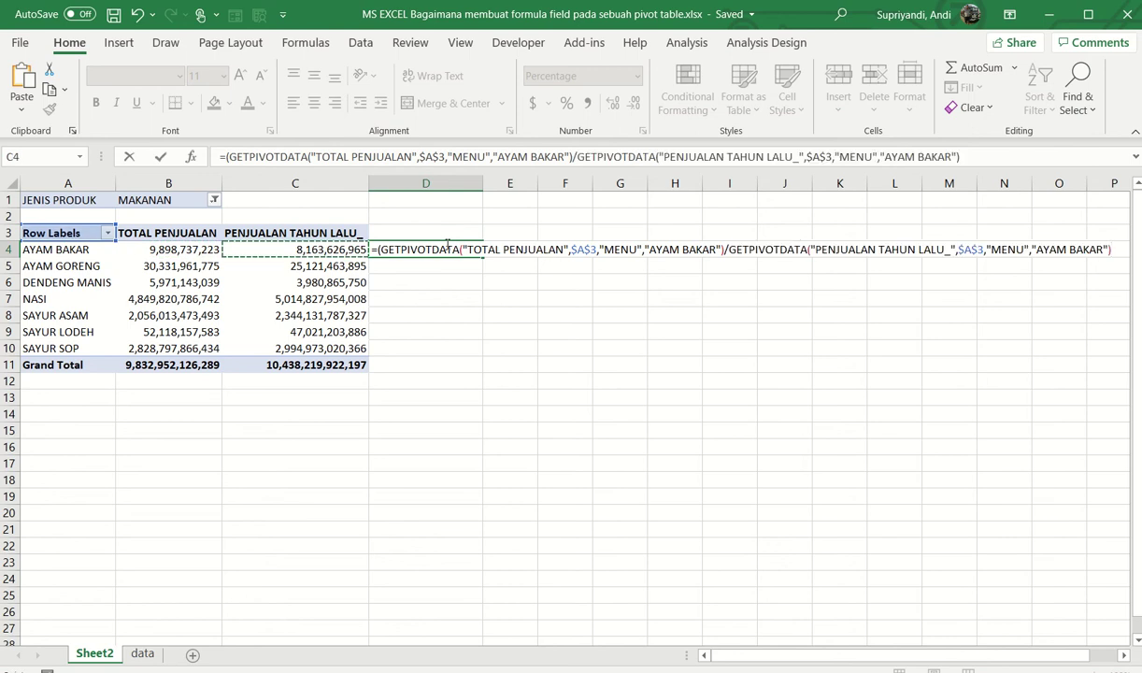
{"action": "type", "text": ")-1"}
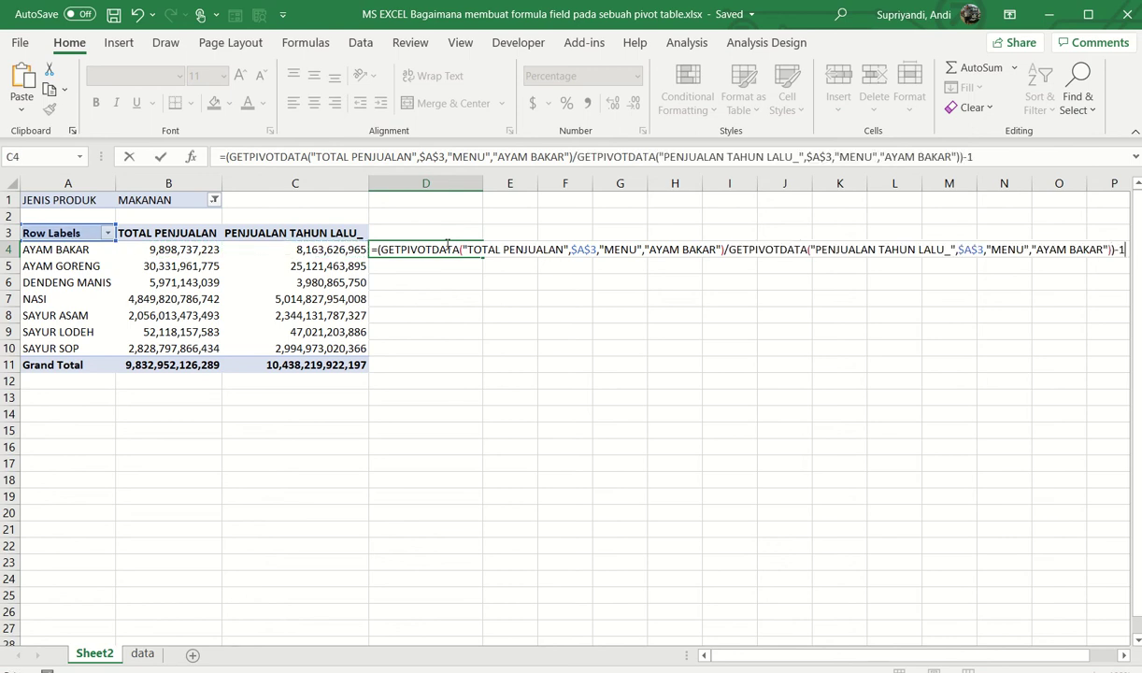
{"action": "key", "text": "Return"}
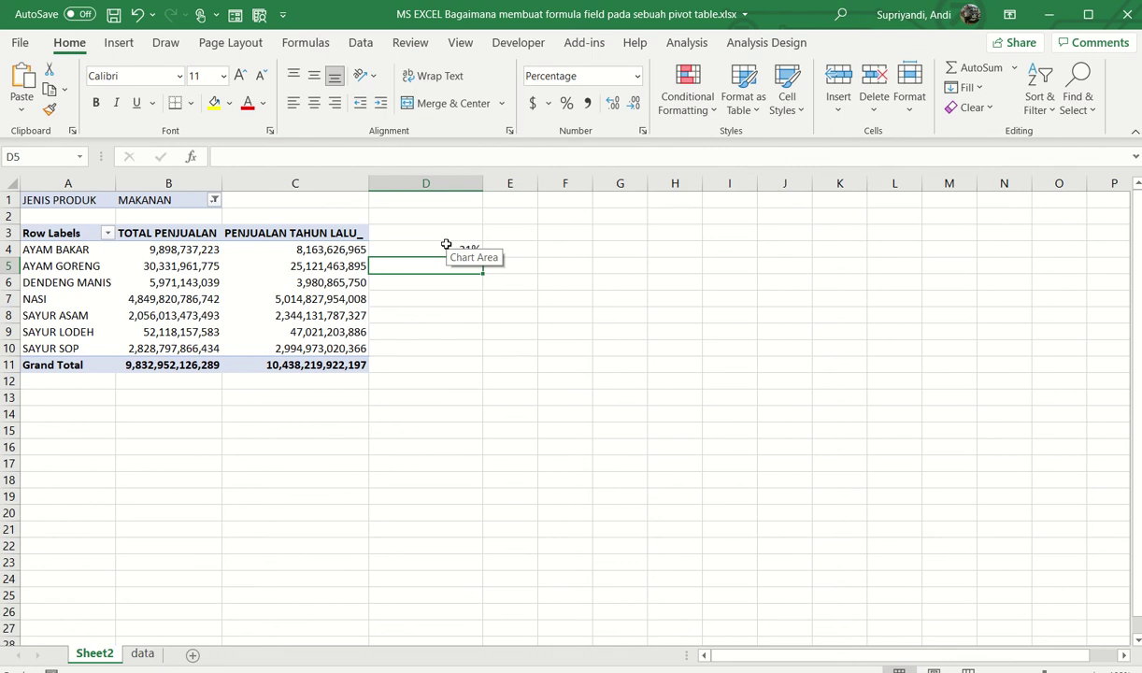
Step: Fill the D4 growth formula down to D11, with every row showing 21%
{"action": "key", "text": "Up"}
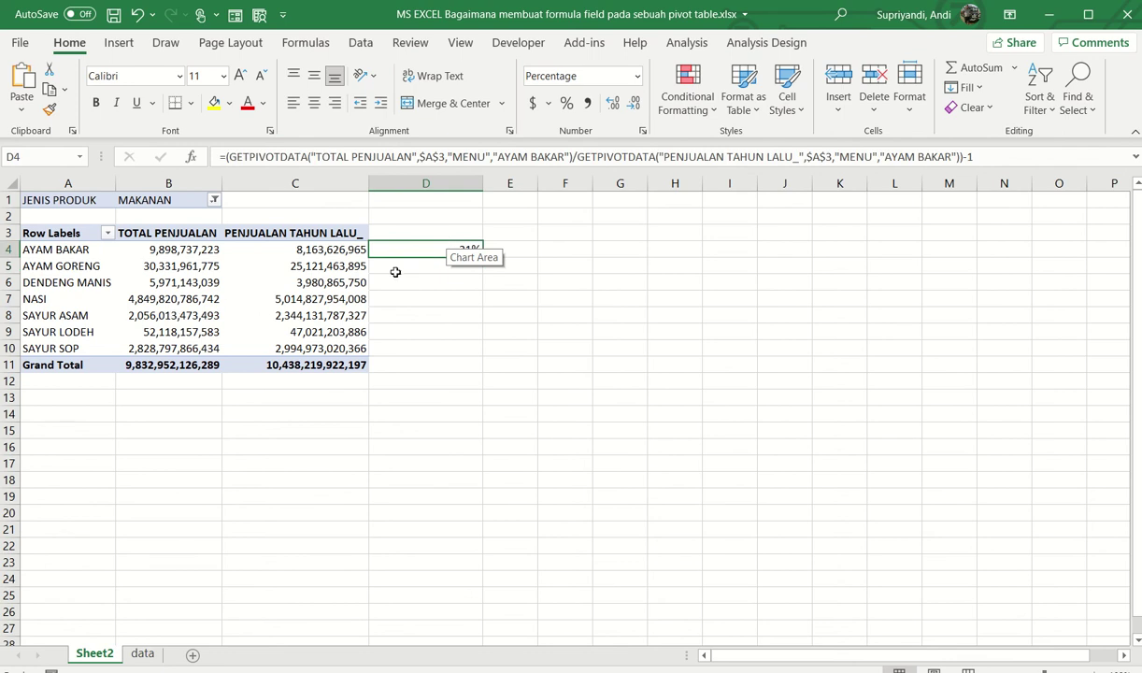
{"action": "left_click", "coordinate": [448, 269]}
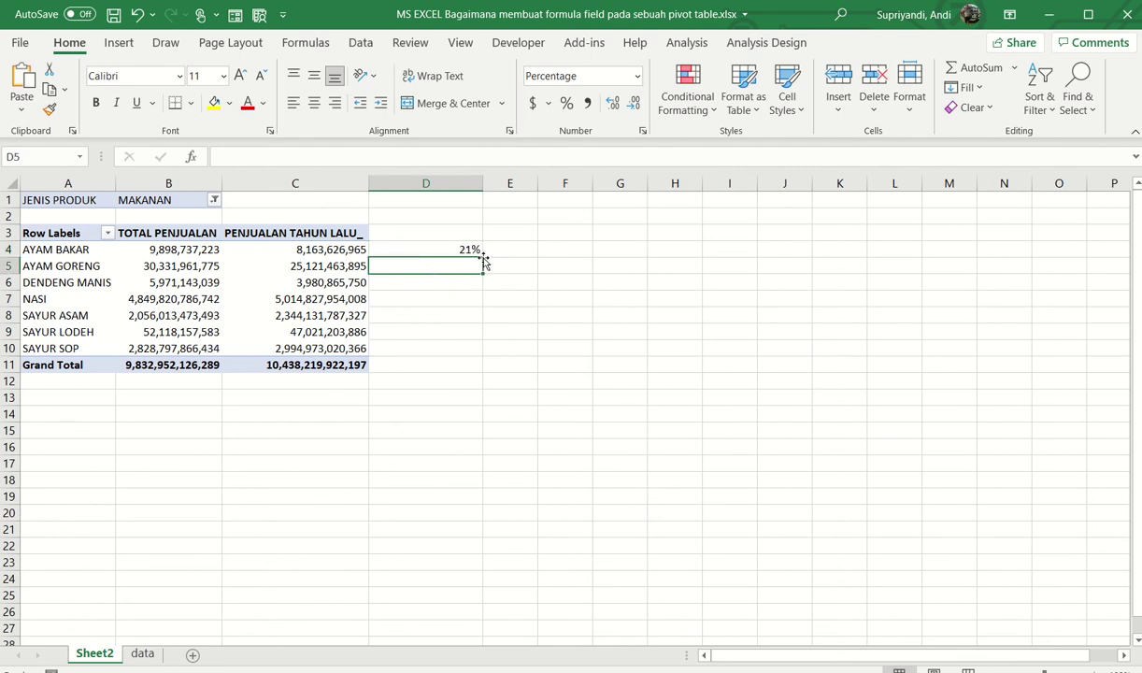
{"action": "left_click", "coordinate": [462, 248]}
{"action": "left_click_drag", "start_coordinate": [482, 256], "coordinate": [483, 370]}
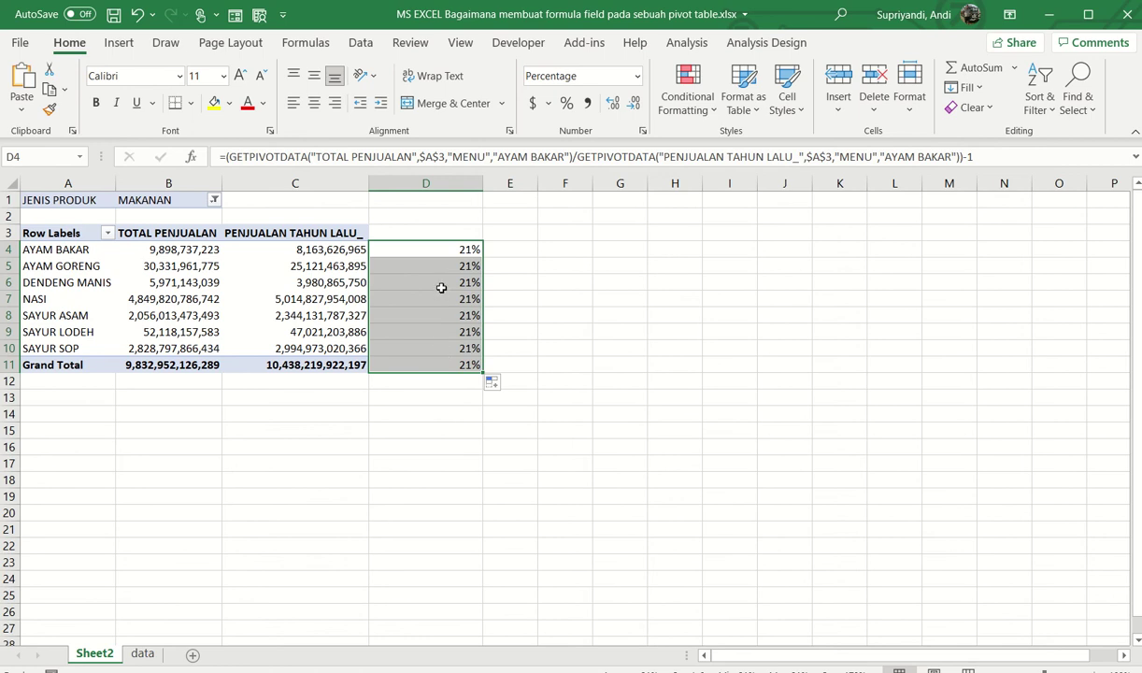
{"action": "left_click", "coordinate": [469, 252]}
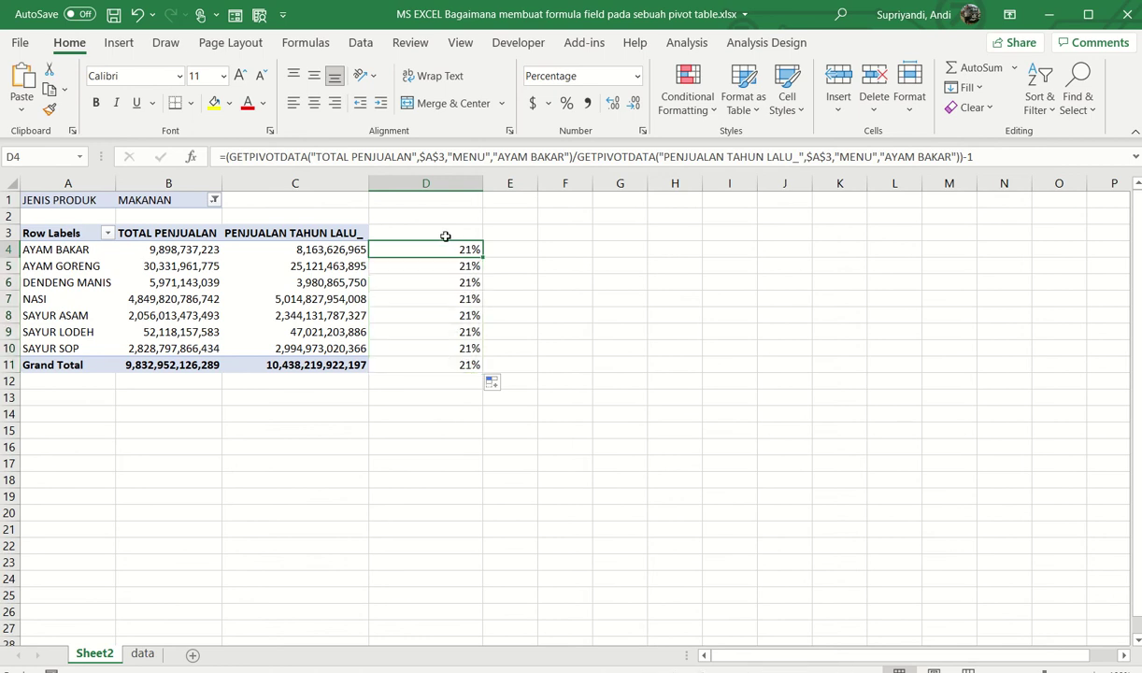
Step: Replace D4:D11 with =(B4/C4)-1 filled down, giving 21%, 50%, -3%, -12% and other distinct rates
{"action": "key", "text": "F2"}
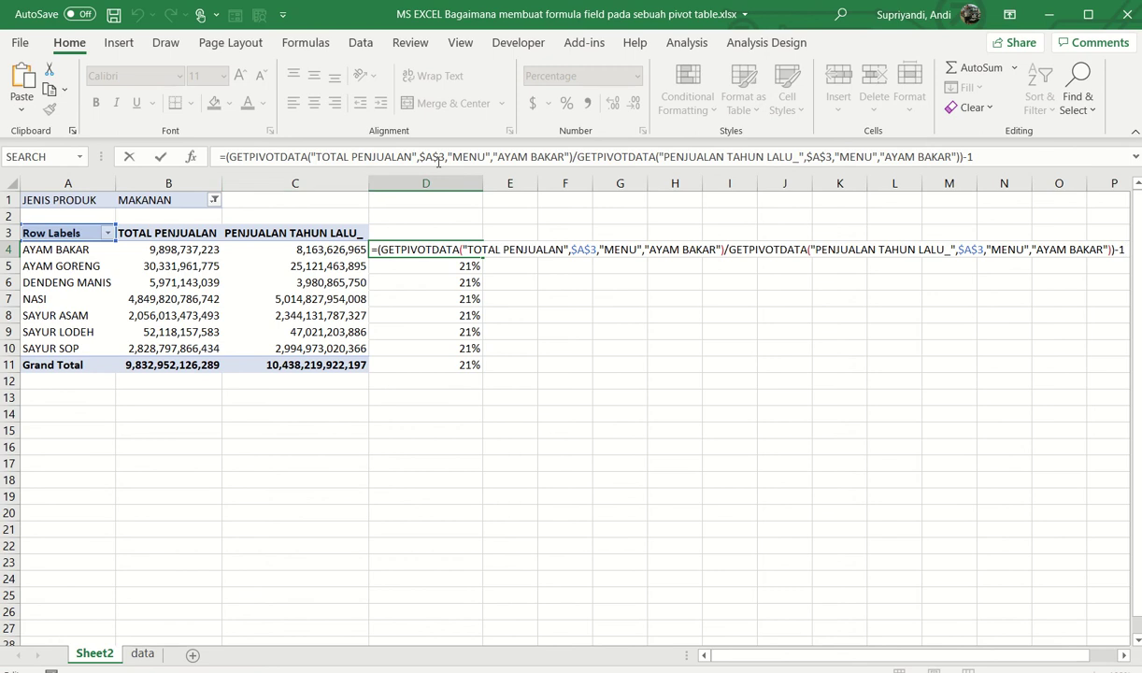
{"action": "key", "text": "Escape"}
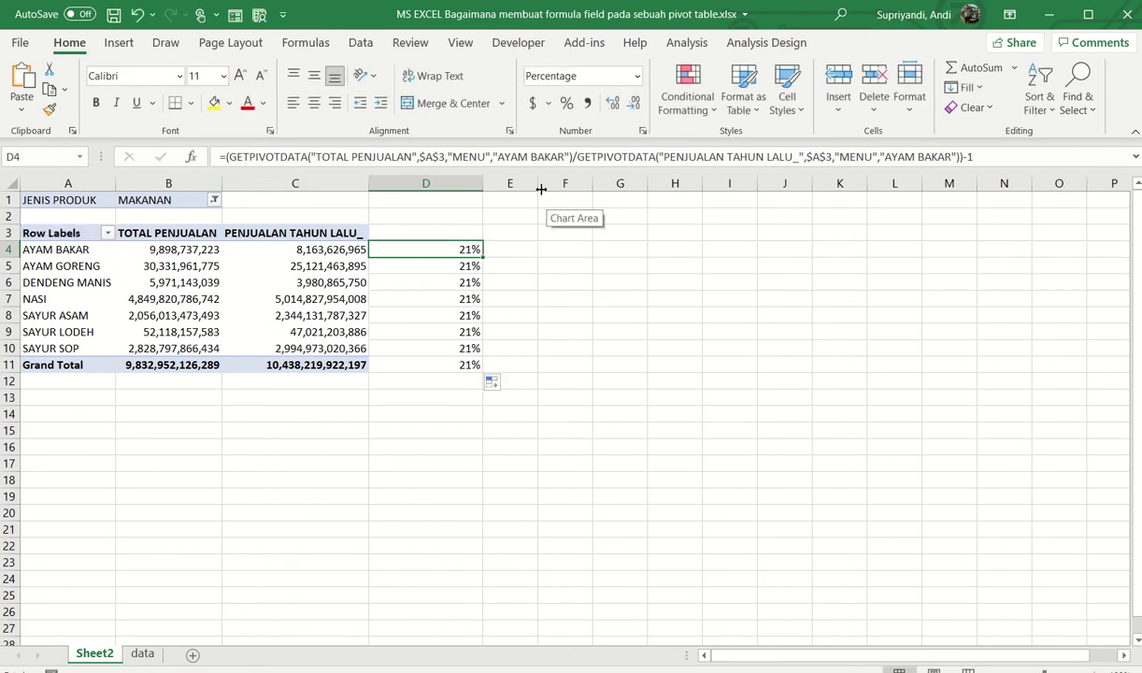
{"action": "key", "text": "ctrl+shift+Down"}
{"action": "key", "text": "Delete"}
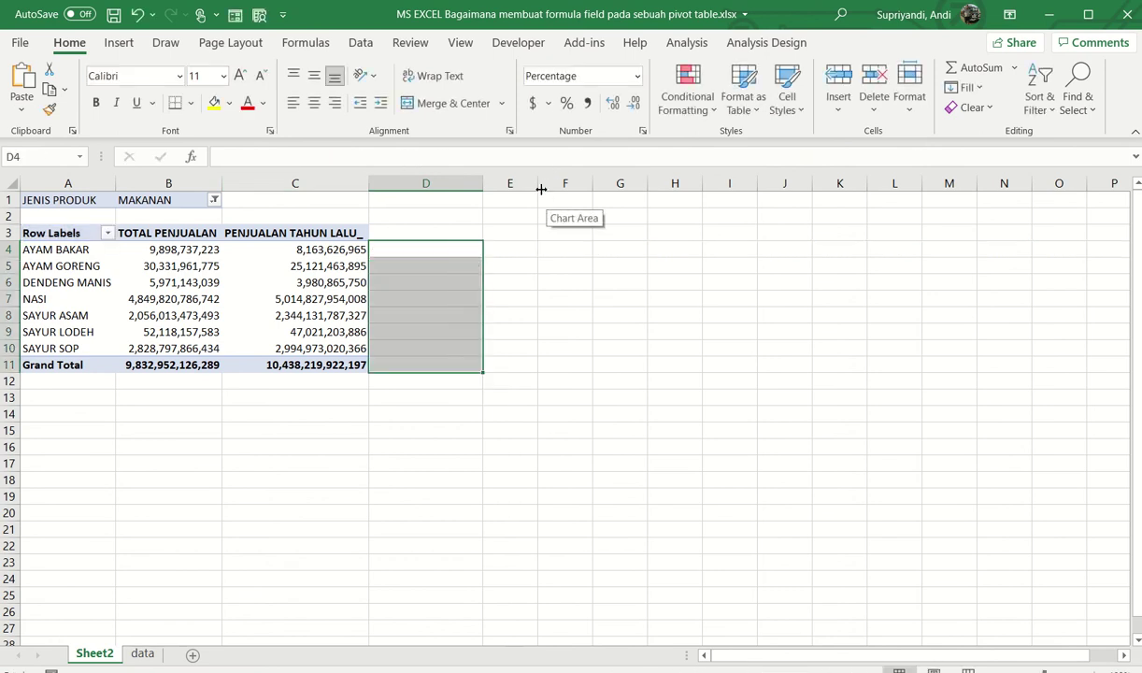
{"action": "type", "text": "=("}
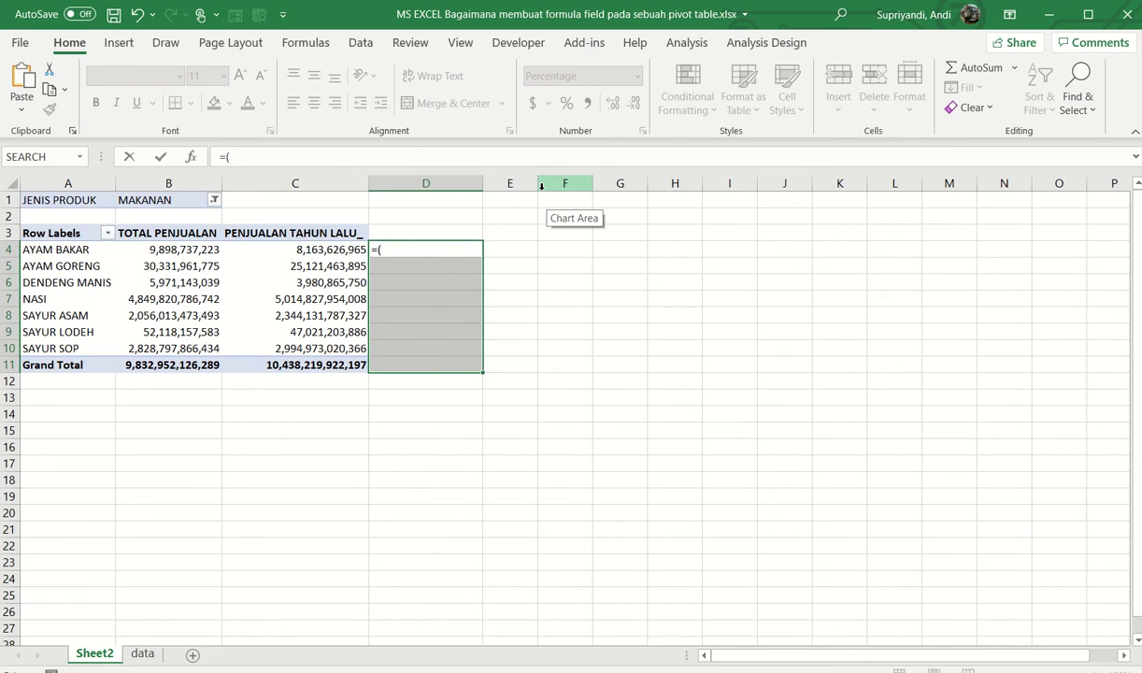
{"action": "type", "text": "B"}
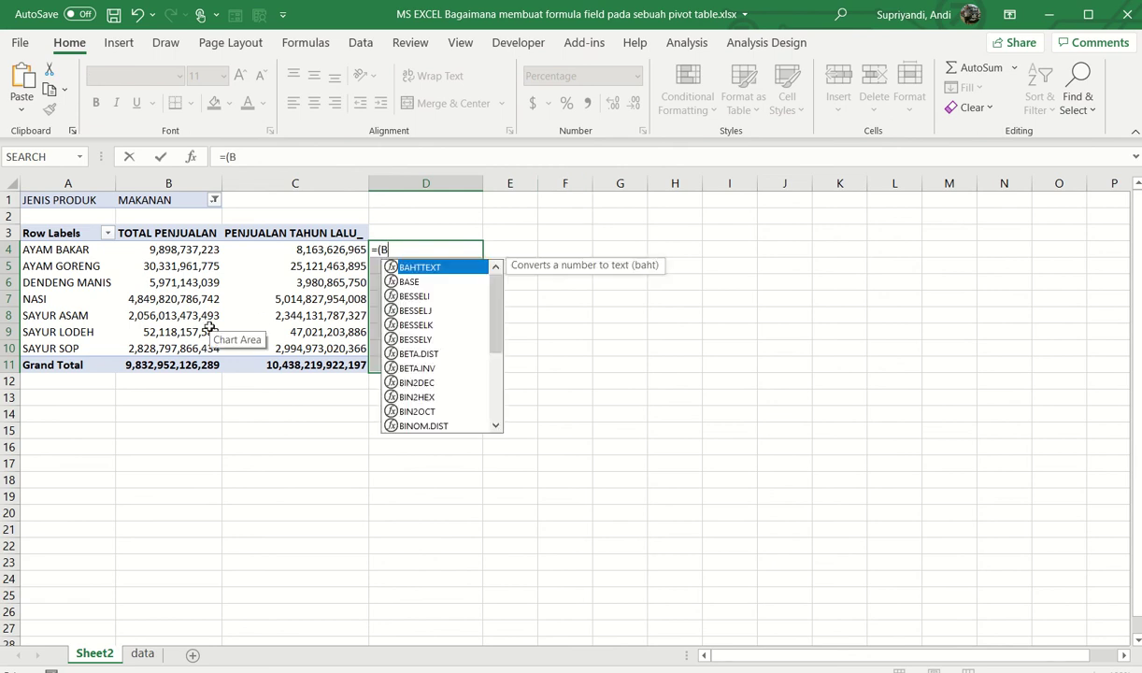
{"action": "type", "text": "4/"}
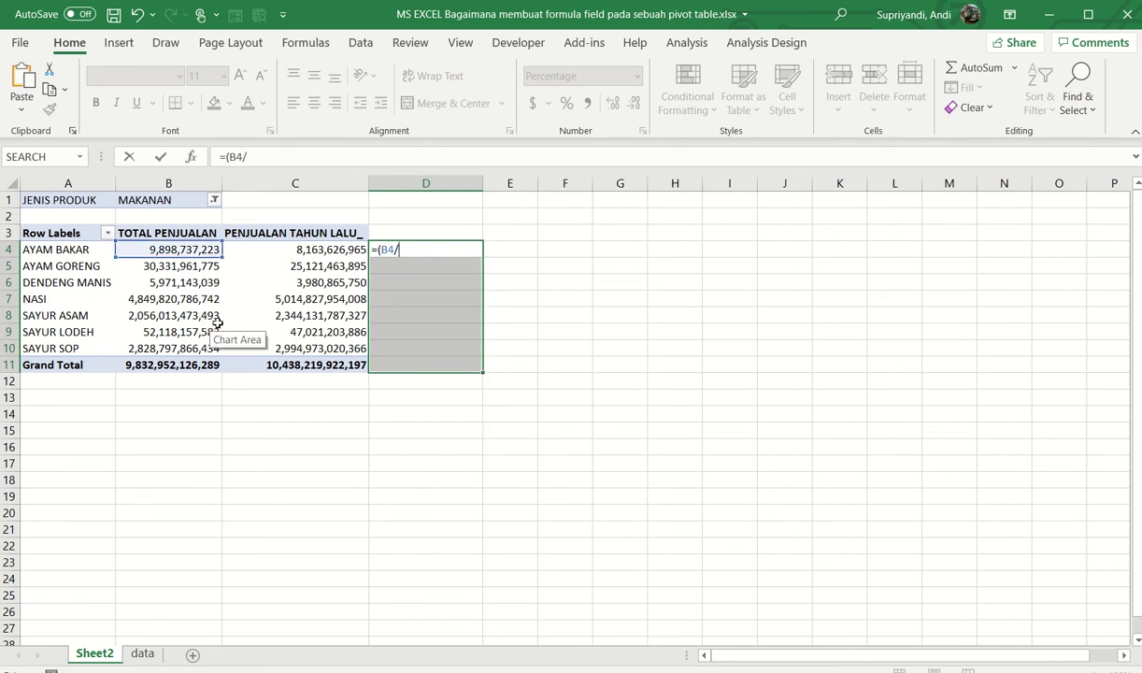
{"action": "type", "text": "C4"}
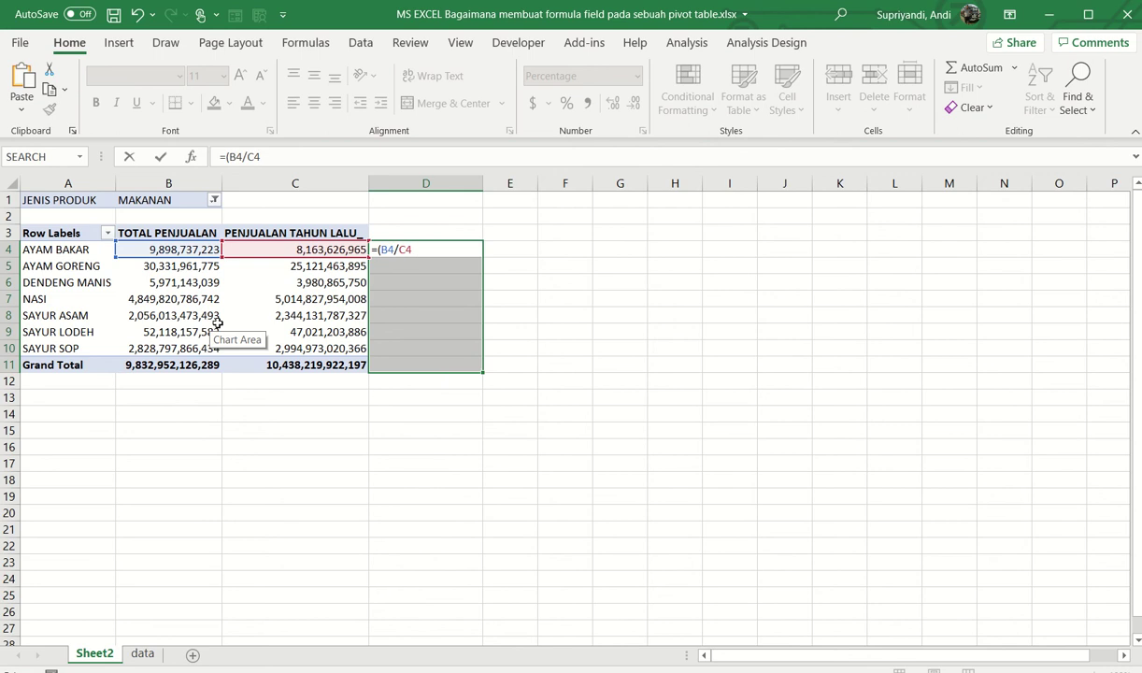
{"action": "type", "text": ")"}
{"action": "type", "text": "-1"}
{"action": "key", "text": "Return"}
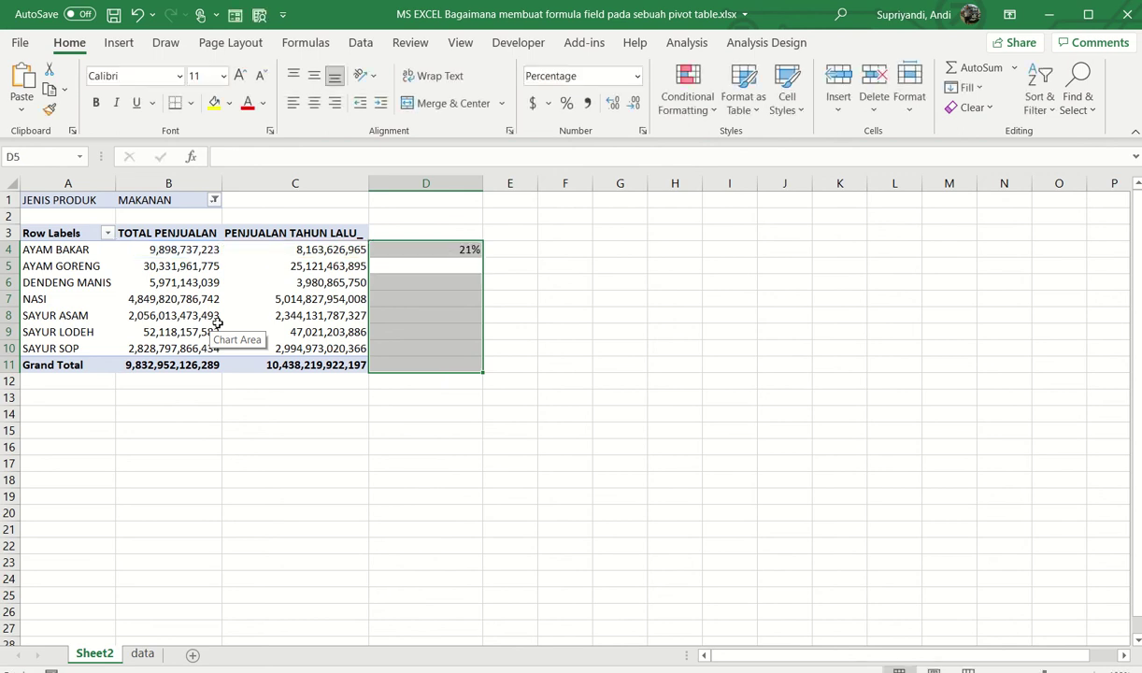
{"action": "key", "text": "Up"}
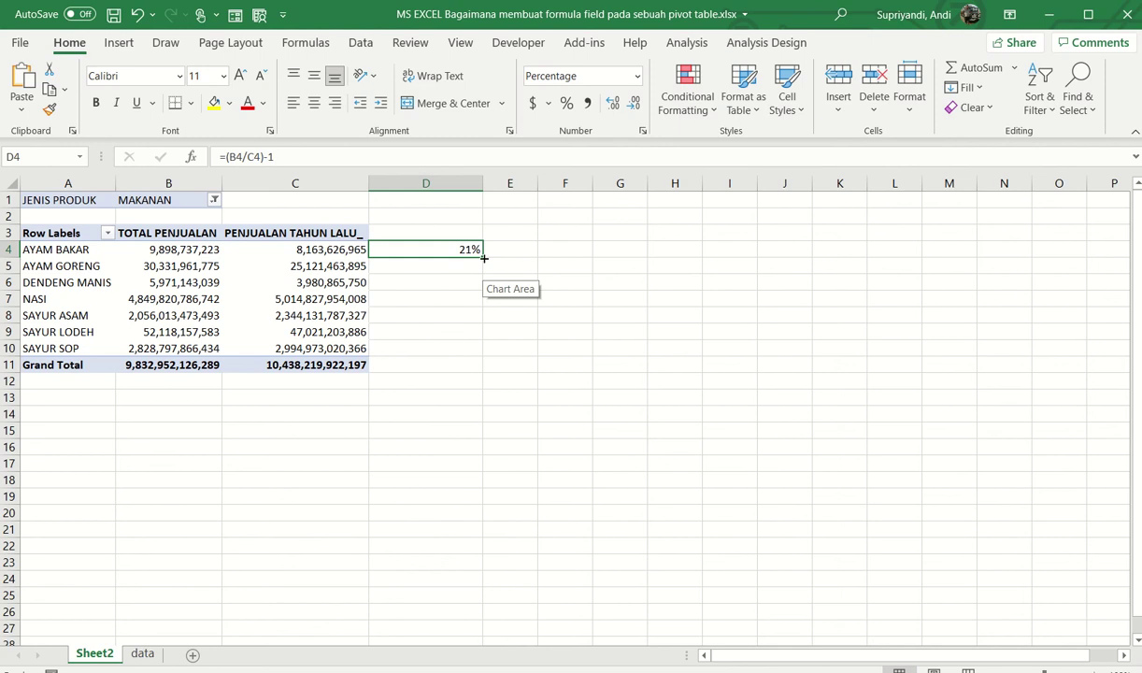
{"action": "left_click_drag", "start_coordinate": [482, 257], "coordinate": [482, 372]}
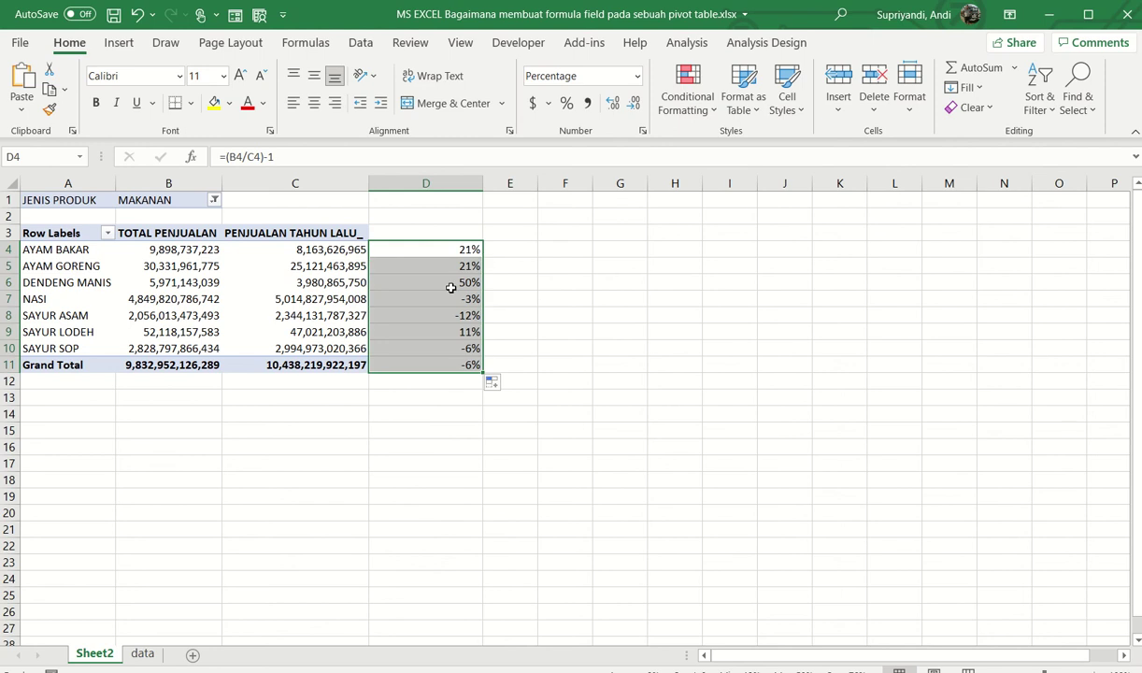
Step: Cancel the replace-data prompt and delete the growth percentages in column D
{"action": "left_click", "coordinate": [289, 249]}
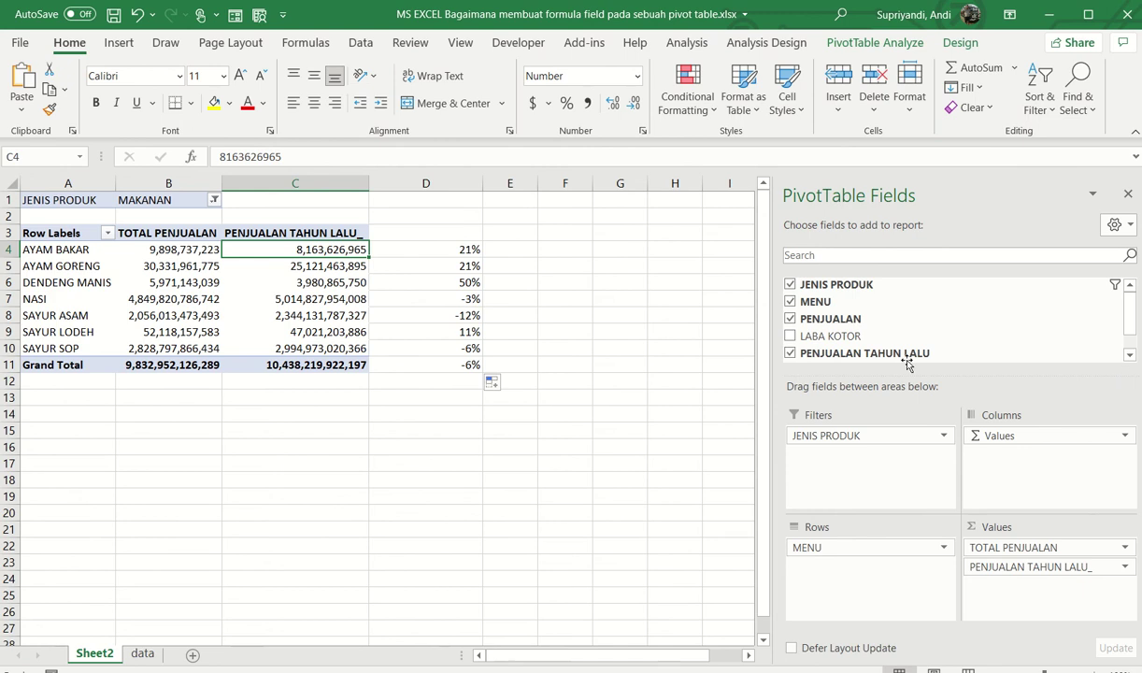
{"action": "mouse_move", "coordinate": [831, 336]}
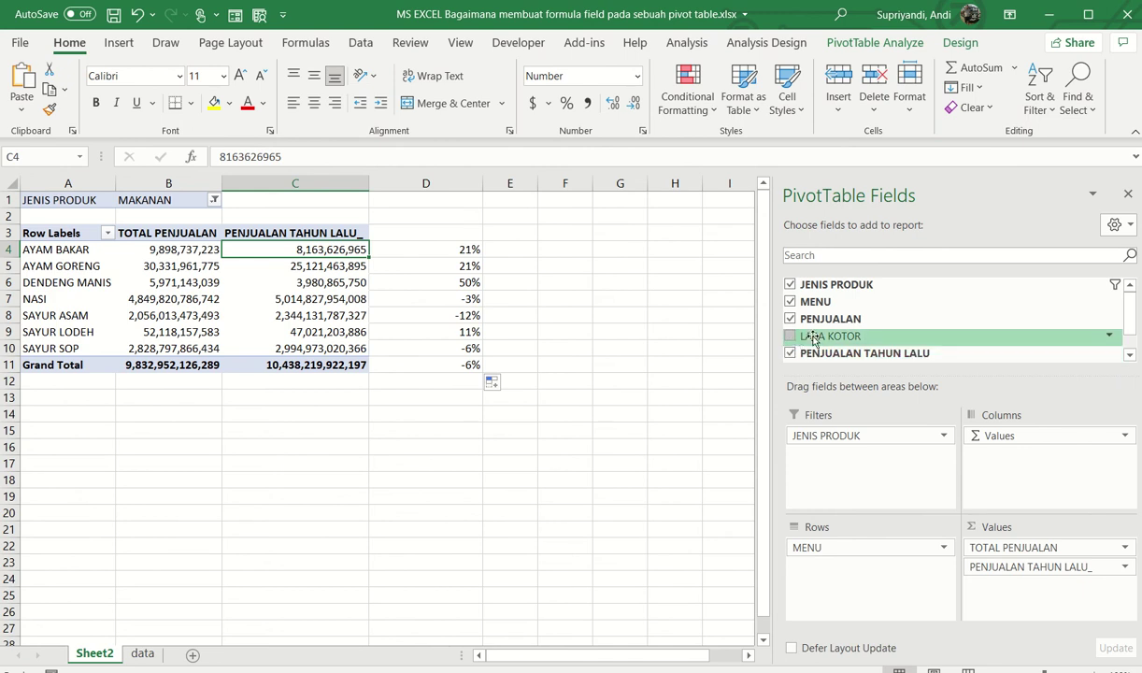
{"action": "left_click_drag", "start_coordinate": [794, 338], "coordinate": [1035, 605]}
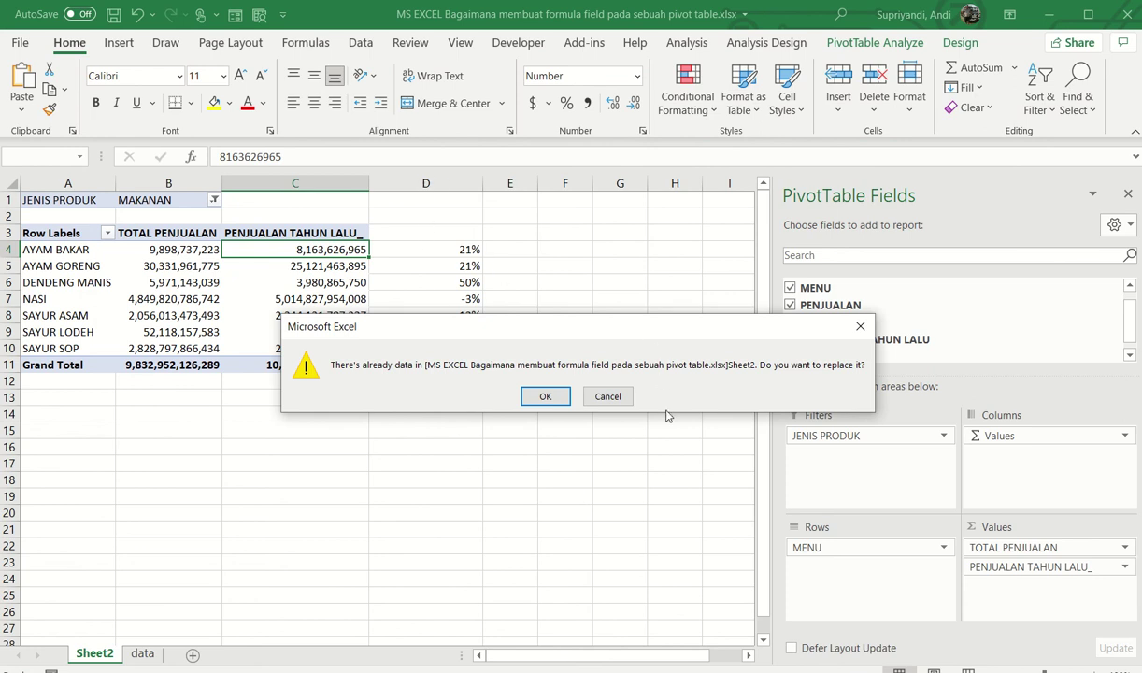
{"action": "left_click", "coordinate": [588, 392]}
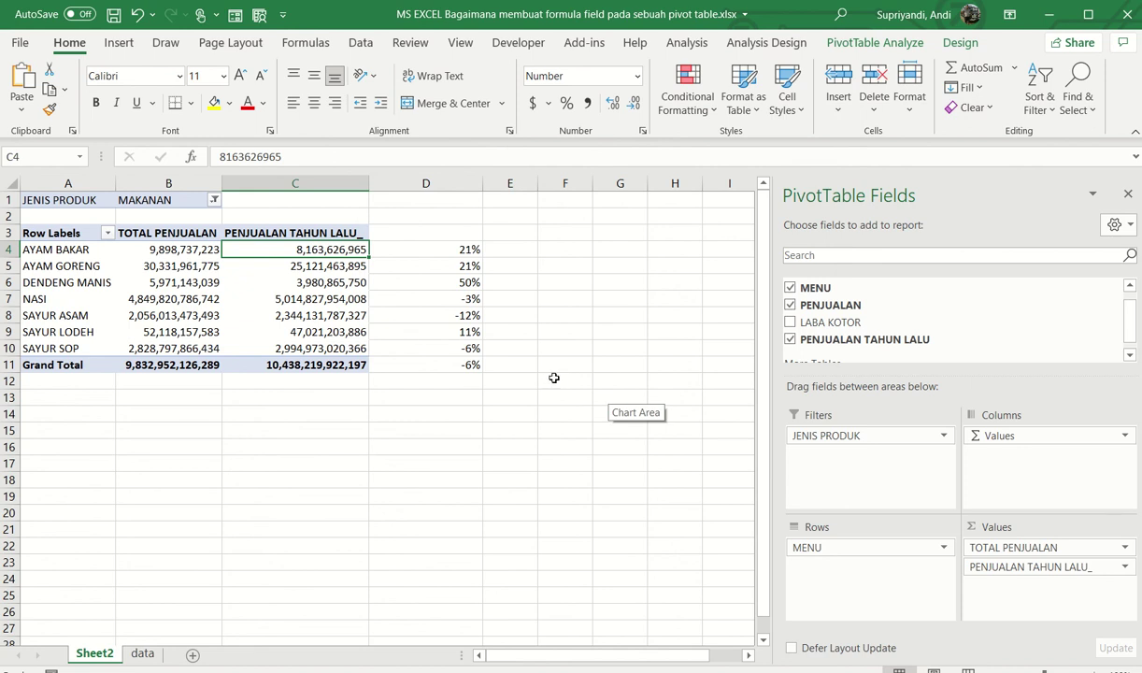
{"action": "left_click", "coordinate": [436, 181]}
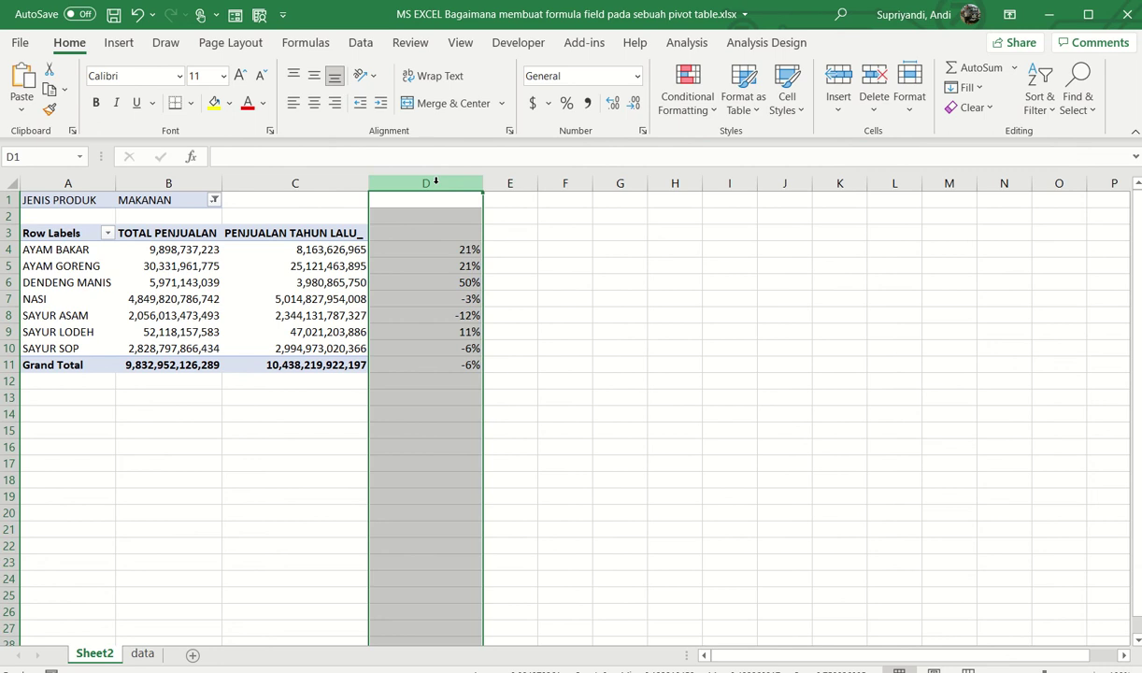
{"action": "key", "text": "Delete"}
{"action": "left_click", "coordinate": [238, 229]}
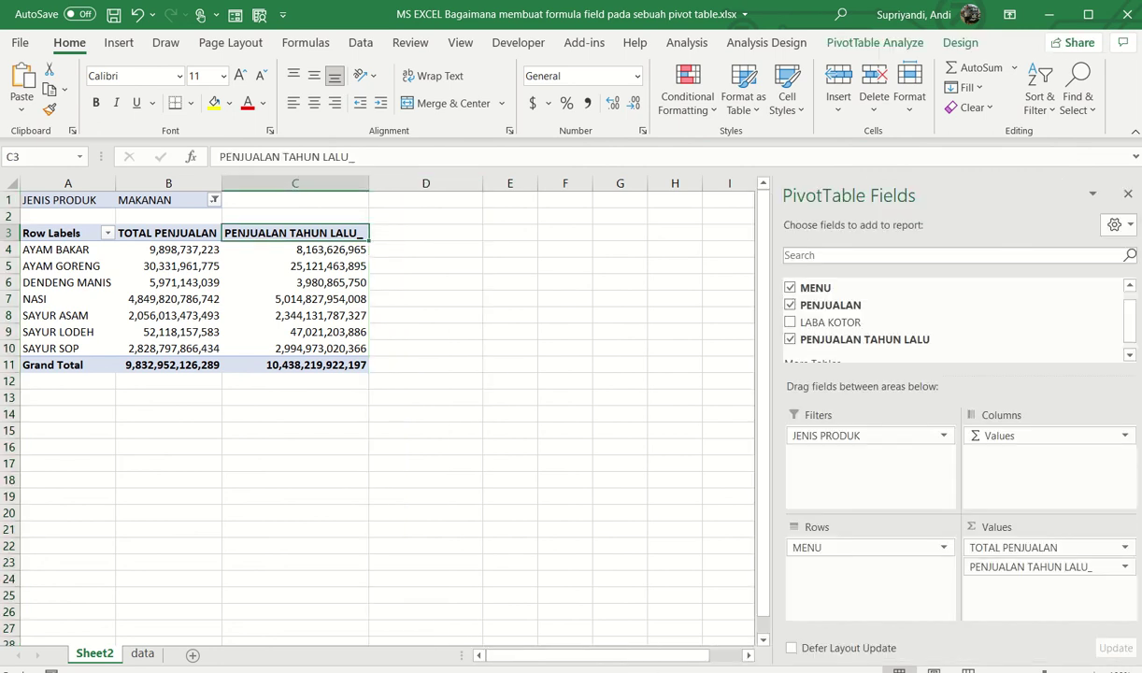
{"action": "scroll", "coordinate": [1032, 301], "scroll_direction": "down", "scroll_amount": 1}
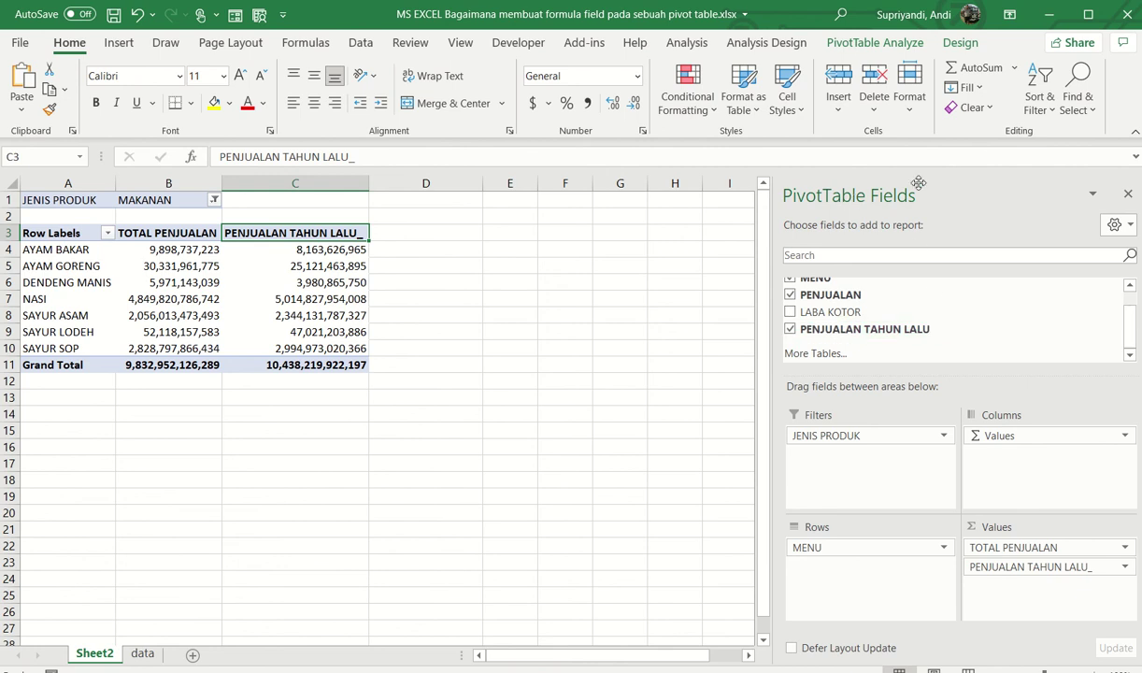
{"action": "scroll", "coordinate": [866, 309], "scroll_direction": "up", "scroll_amount": 1}
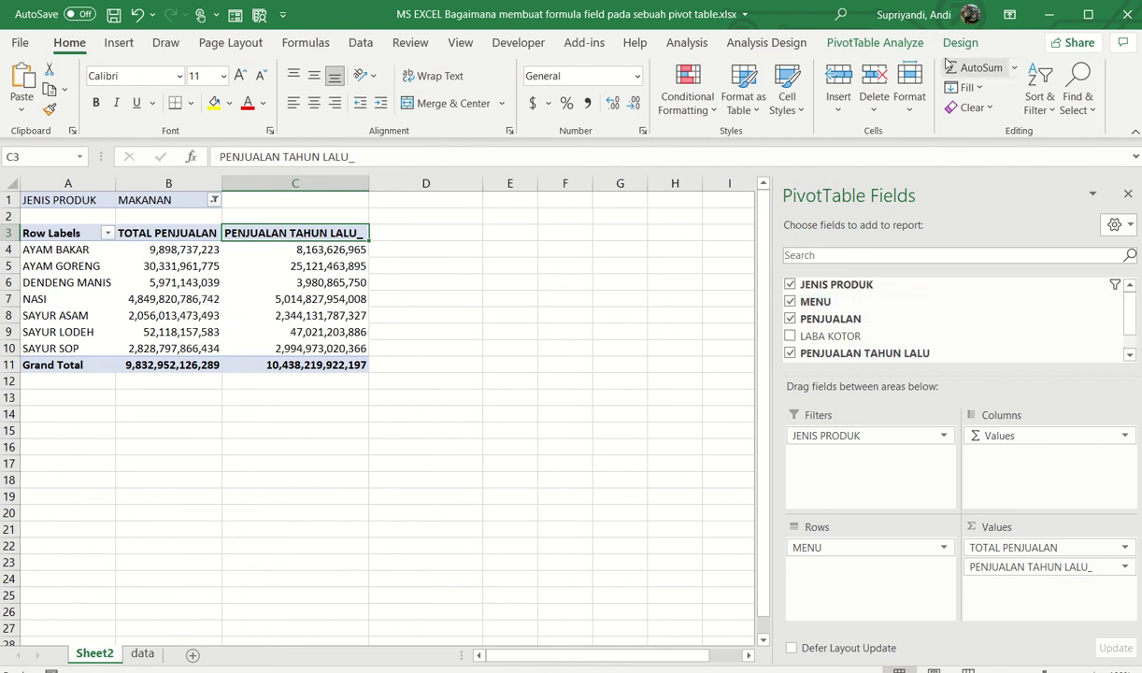
Step: Start a new pivot calculated field named %TUMBUH
{"action": "left_click", "coordinate": [903, 46]}
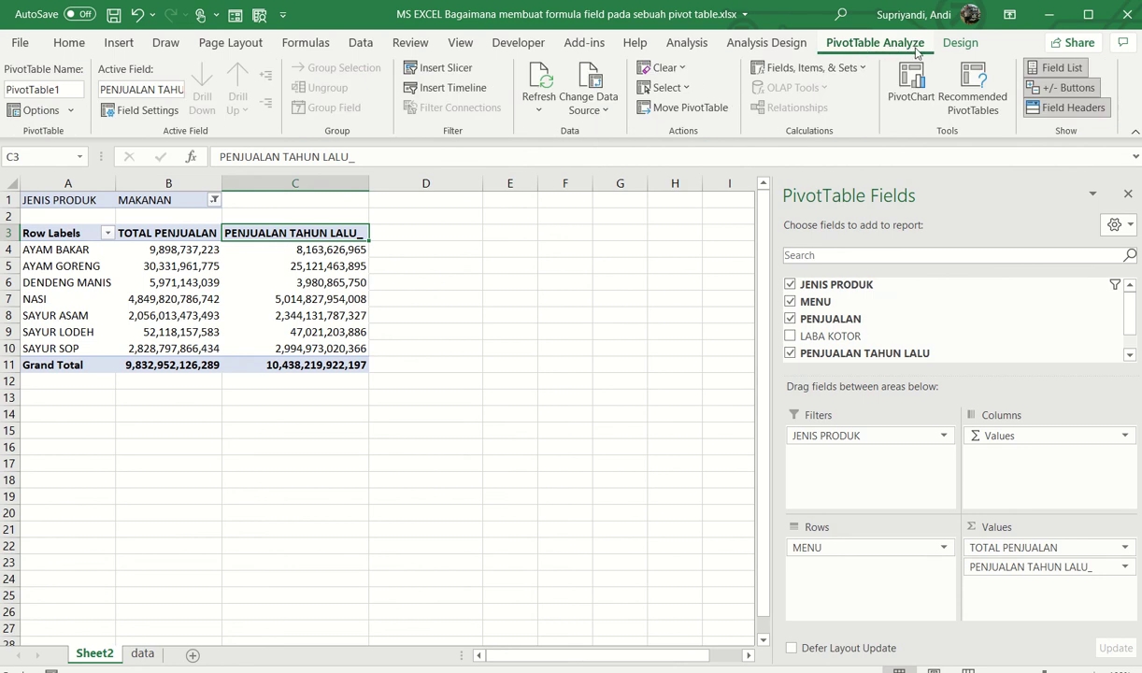
{"action": "left_click", "coordinate": [826, 71]}
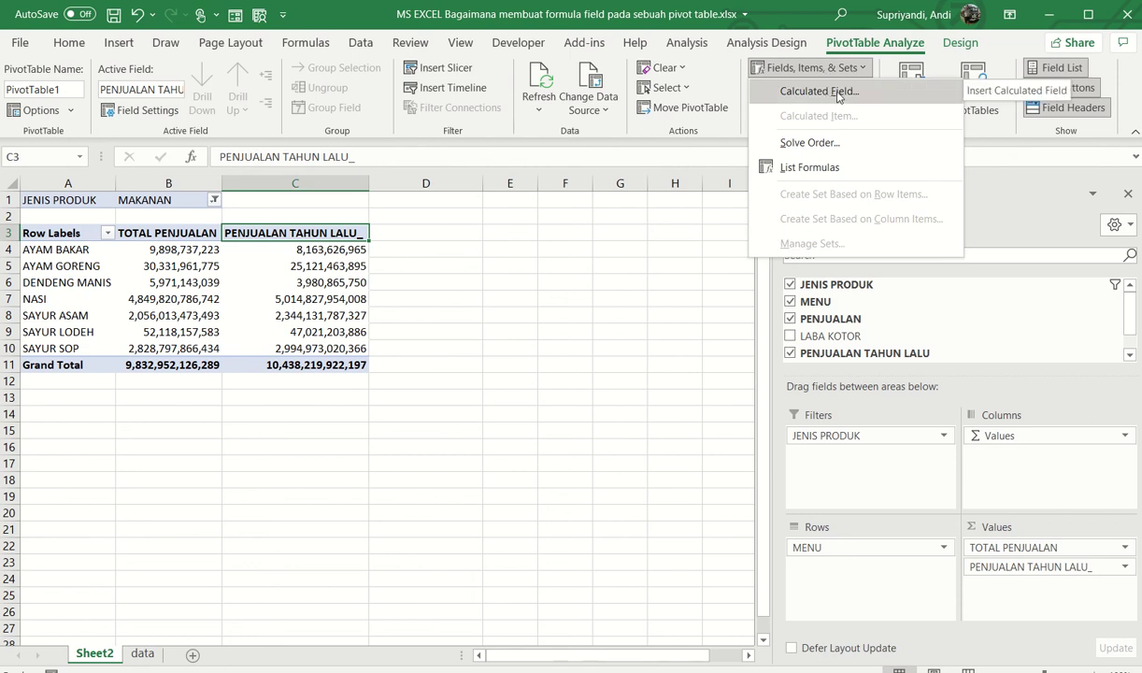
{"action": "left_click", "coordinate": [820, 92]}
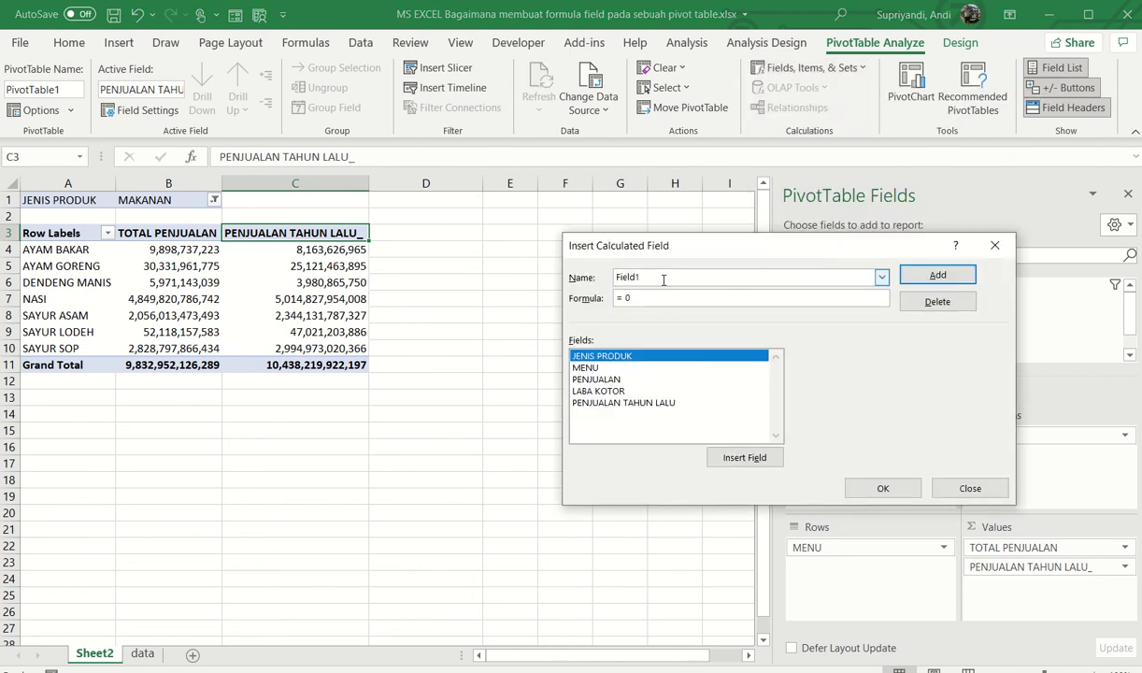
{"action": "type", "text": "%"}
{"action": "type", "text": "t"}
{"action": "type", "text": "UMBUH"}
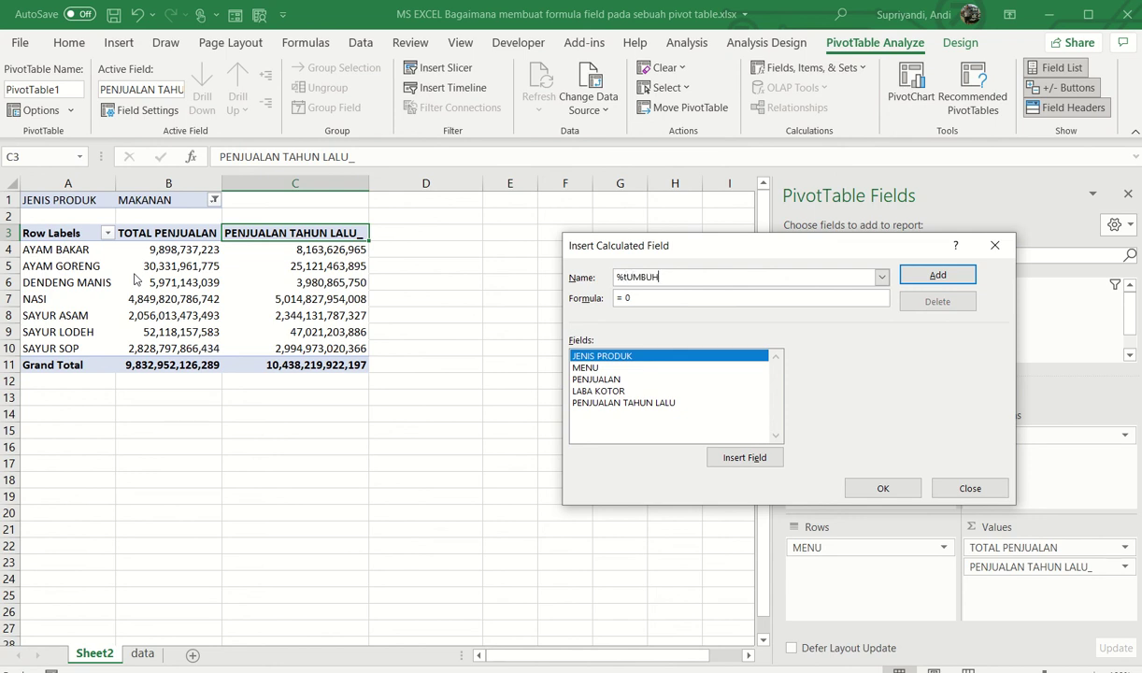
{"action": "key", "text": "BackSpace"}
{"action": "key", "text": "BackSpace"}
Step: Define %TUMBUH as =(PENJUALAN/'PENJUALAN TAHUN LALU')-1 and add it
{"action": "key", "text": "BackSpace"}
{"action": "key", "text": "BackSpace"}
{"action": "key", "text": "BackSpace"}
{"action": "key", "text": "BackSpace"}
{"action": "type", "text": "TUMB"}
{"action": "type", "text": "UH"}
{"action": "left_click", "coordinate": [761, 299]}
{"action": "type", "text": "("}
{"action": "type", "text": "P"}
{"action": "type", "text": "EJ"}
{"action": "key", "text": "BackSpace"}
{"action": "key", "text": "BackSpace"}
{"action": "double_click", "coordinate": [619, 380]}
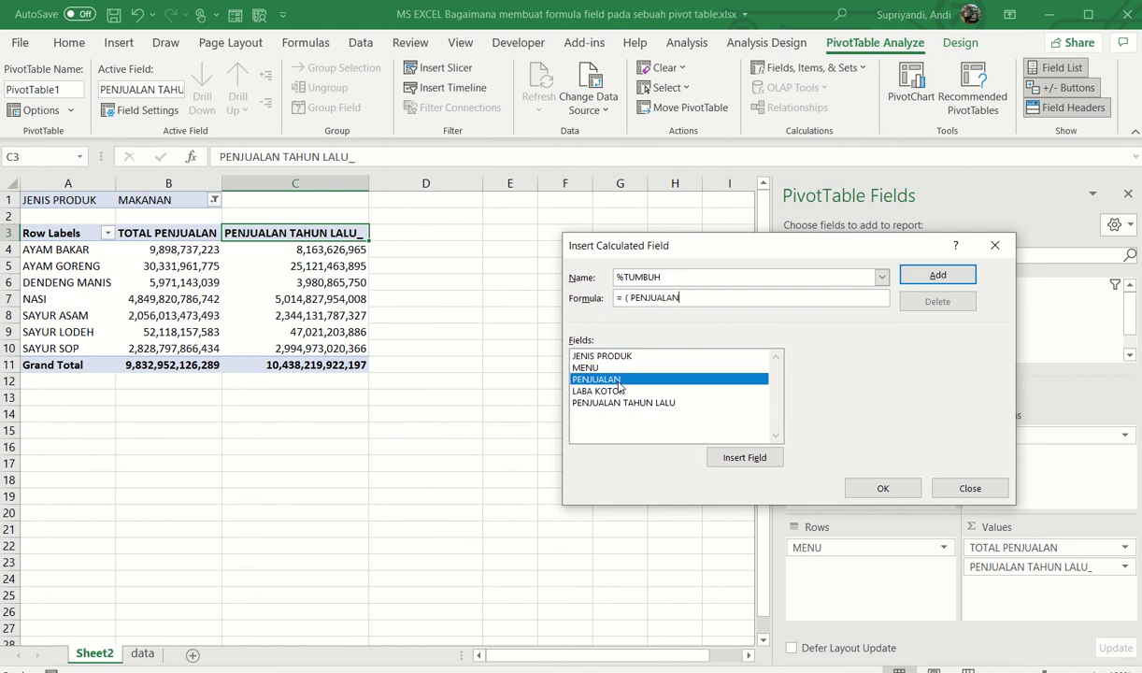
{"action": "type", "text": "/"}
{"action": "double_click", "coordinate": [639, 402]}
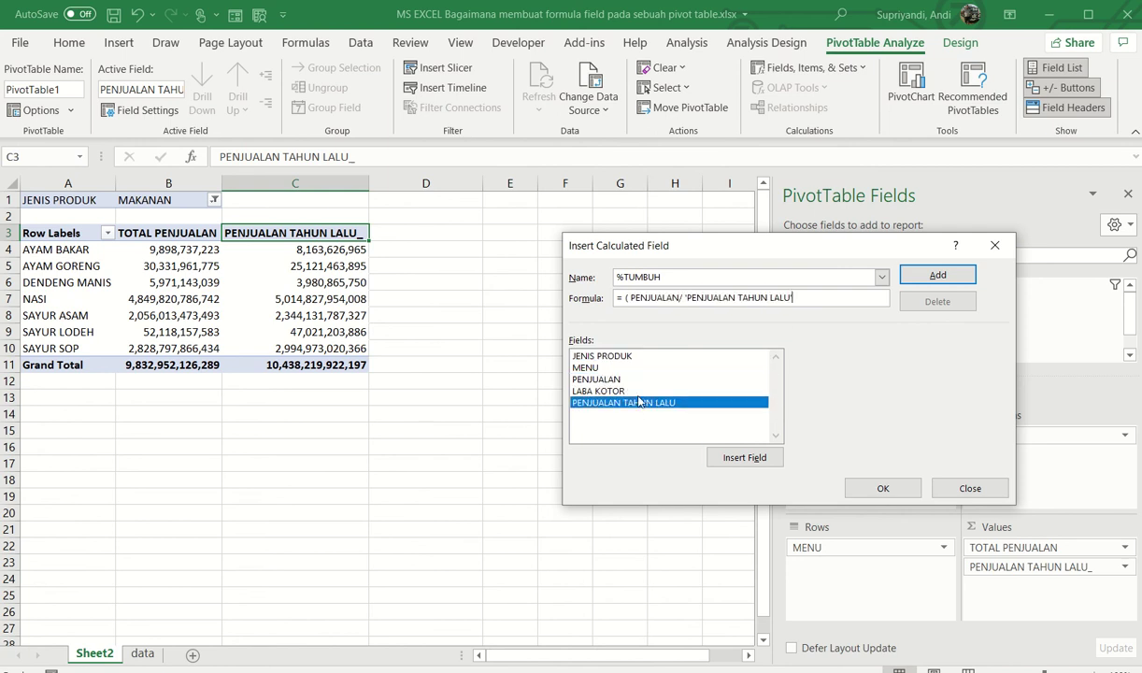
{"action": "type", "text": ")-"}
{"action": "type", "text": "1"}
{"action": "left_click", "coordinate": [945, 277]}
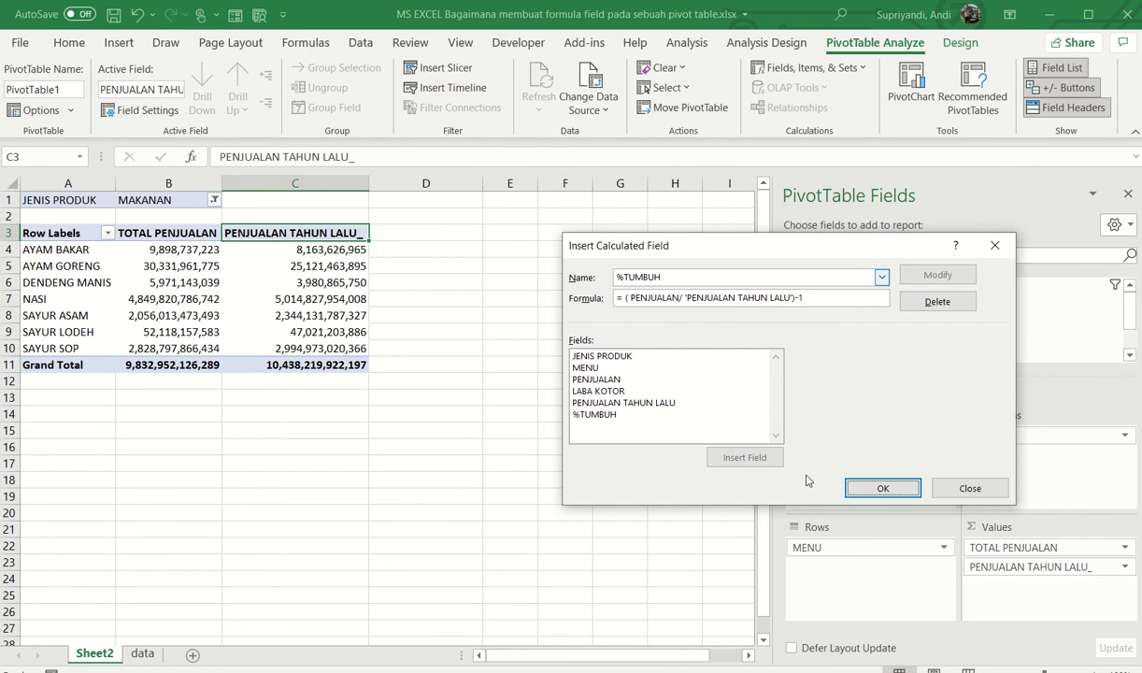
Step: Place %TUMBUH in the pivot and strip 'Sum of' from its value field name
{"action": "left_click", "coordinate": [879, 487]}
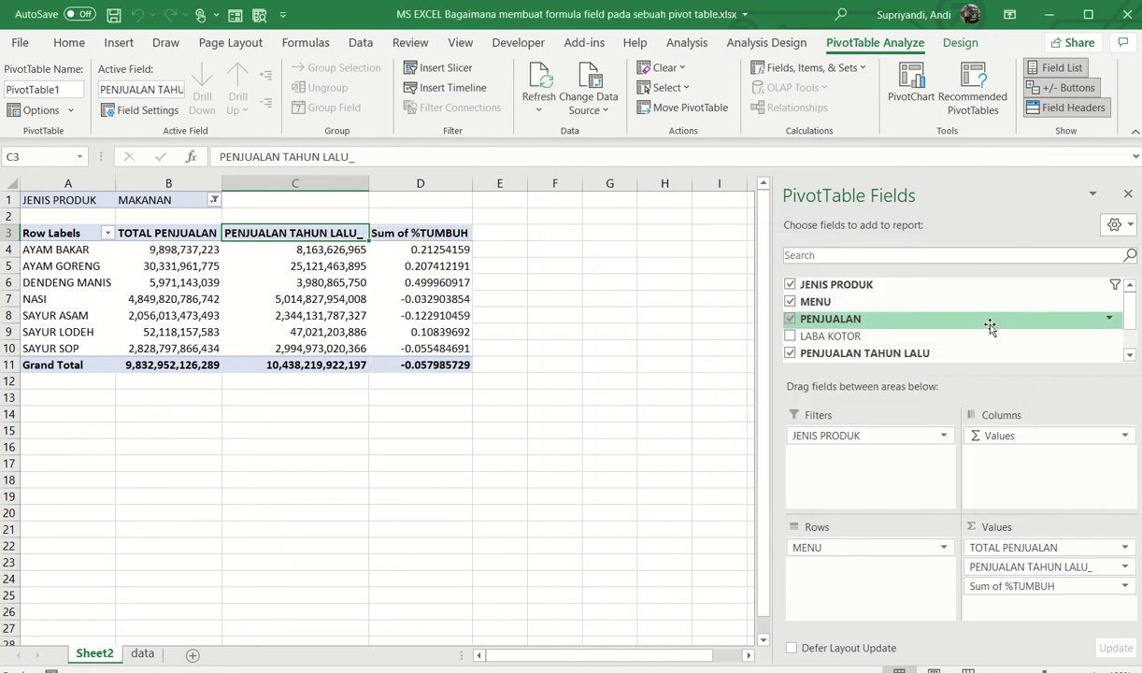
{"action": "scroll", "coordinate": [944, 318], "scroll_direction": "down", "scroll_amount": 2}
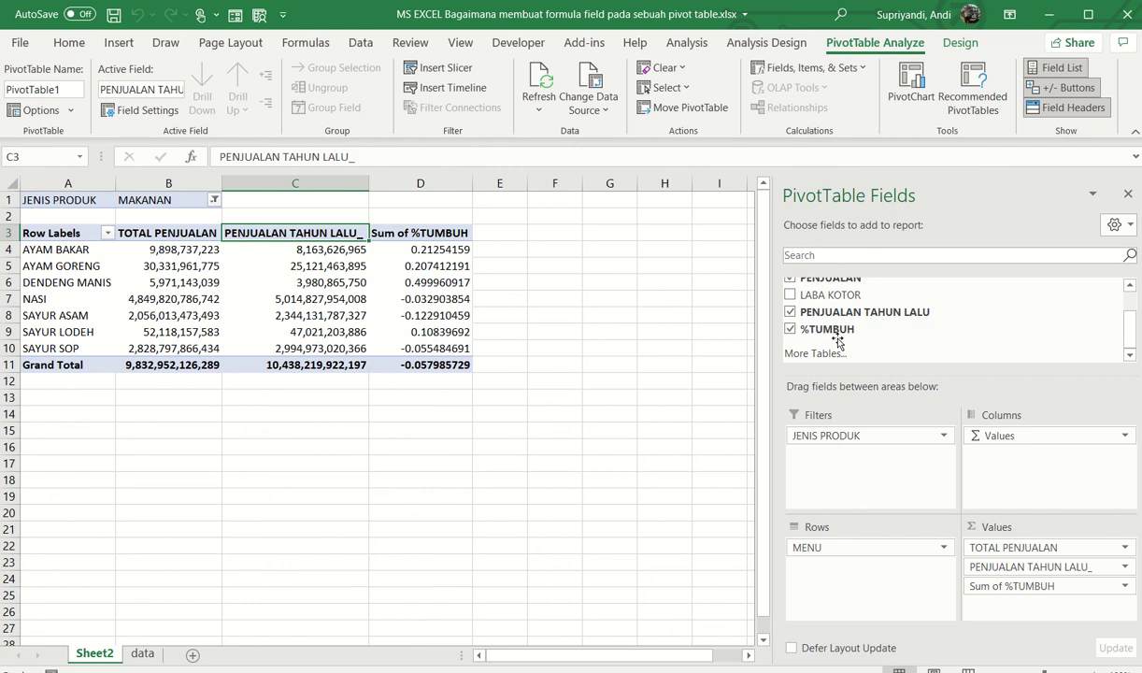
{"action": "left_click", "coordinate": [1119, 587]}
{"action": "left_click", "coordinate": [1020, 565]}
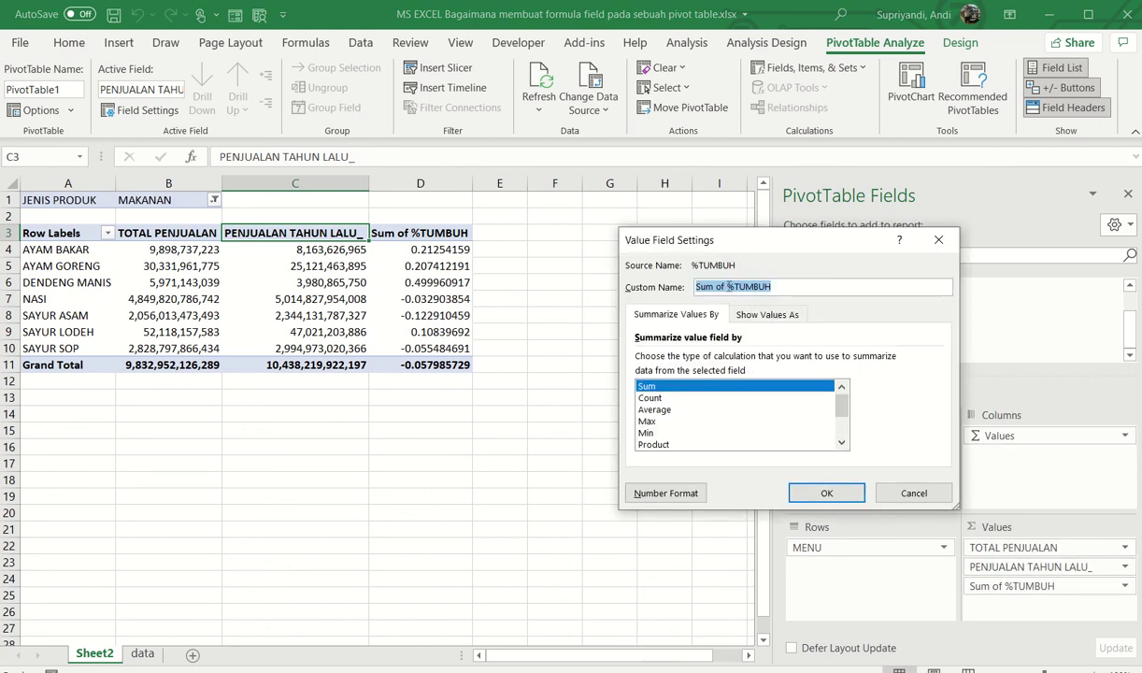
{"action": "left_click", "coordinate": [729, 286]}
{"action": "key", "text": "shift+Home"}
{"action": "key", "text": "BackSpace"}
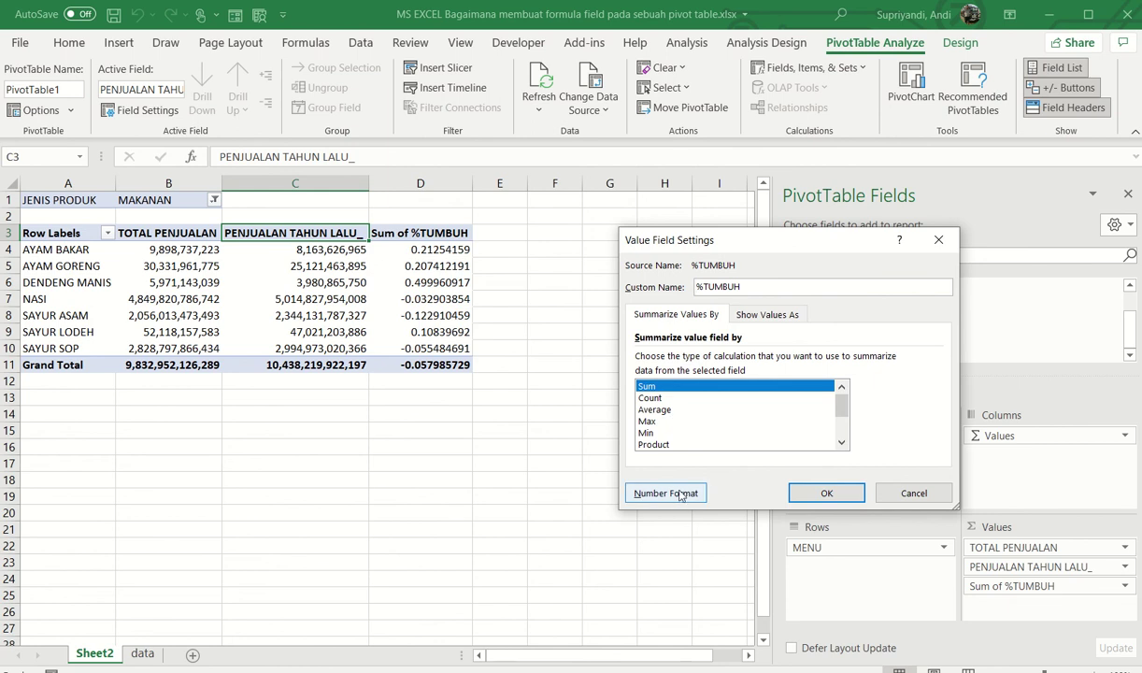
Step: Format the field as Percentage and rename it %_TUMBUH to avoid the duplicate-name conflict
{"action": "left_click", "coordinate": [682, 494]}
{"action": "left_click", "coordinate": [598, 305]}
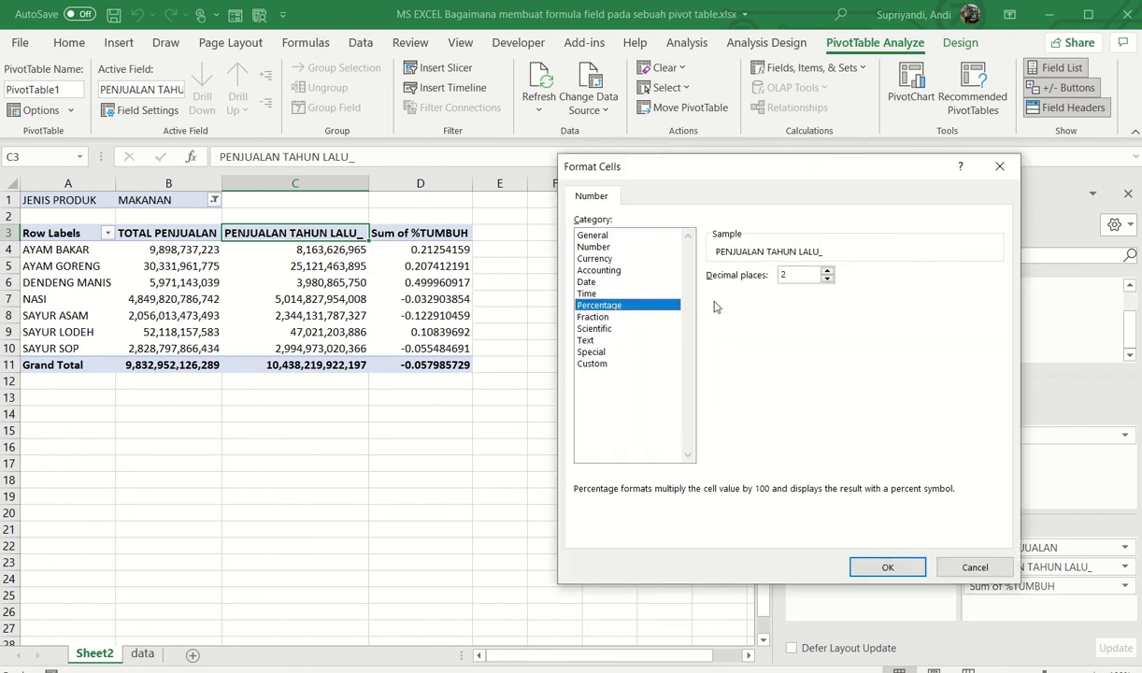
{"action": "left_click", "coordinate": [886, 566]}
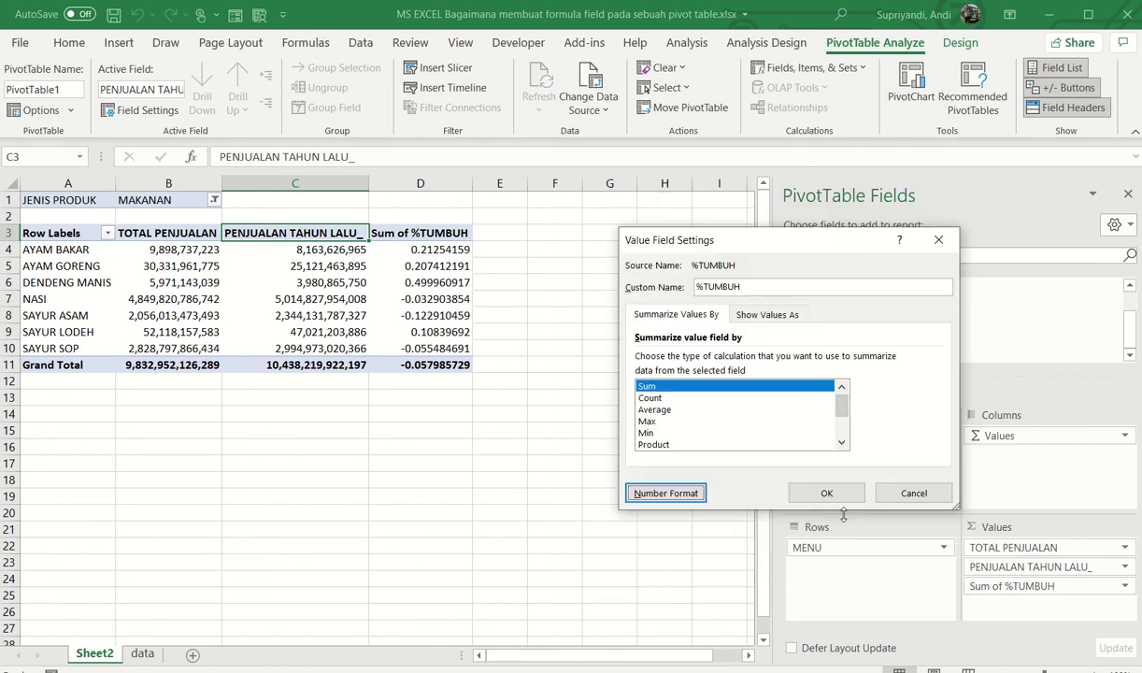
{"action": "left_click", "coordinate": [826, 493]}
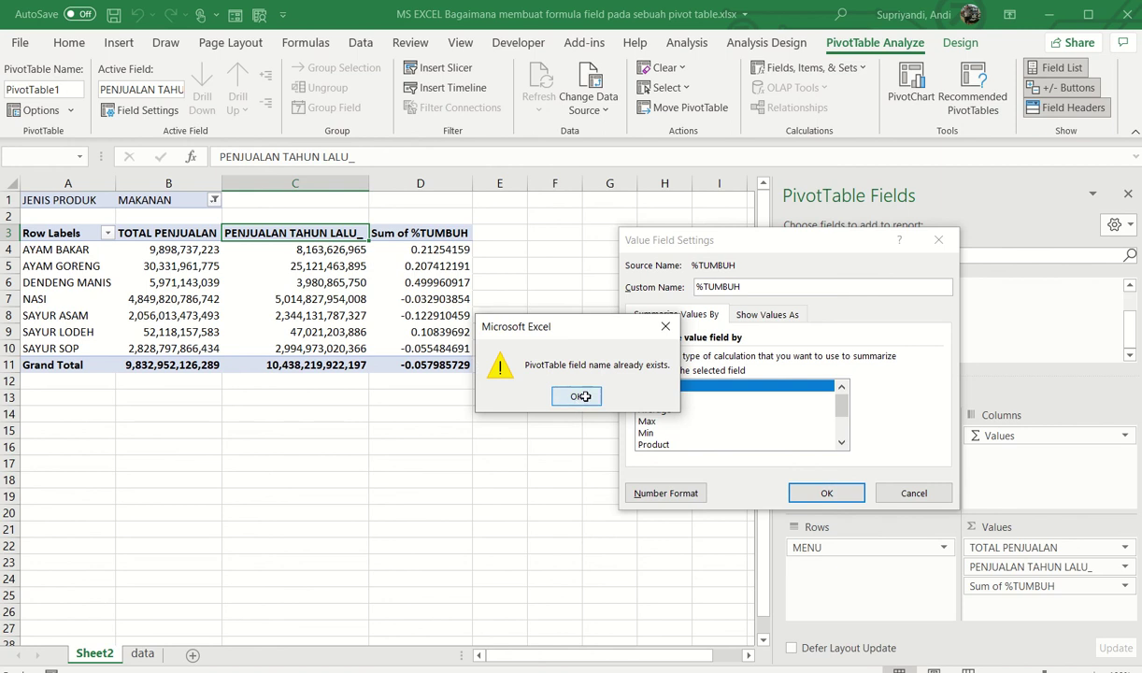
{"action": "left_click", "coordinate": [581, 396]}
{"action": "left_click", "coordinate": [746, 287]}
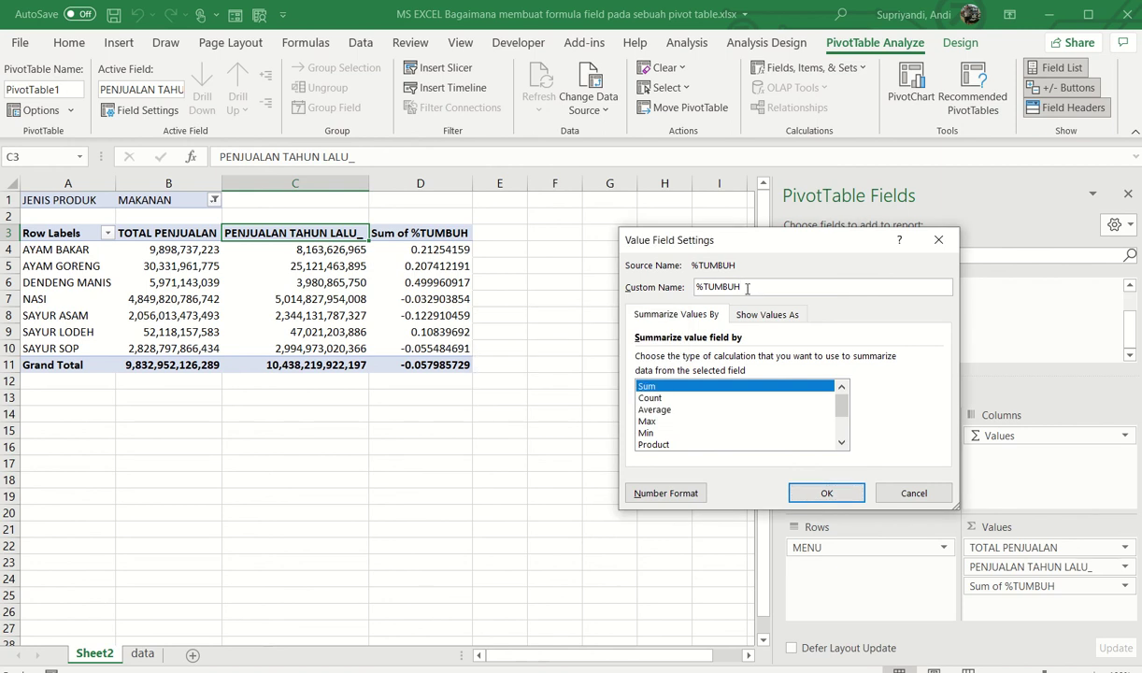
{"action": "key", "text": "Home"}
{"action": "key", "text": "Right"}
{"action": "type", "text": "_"}
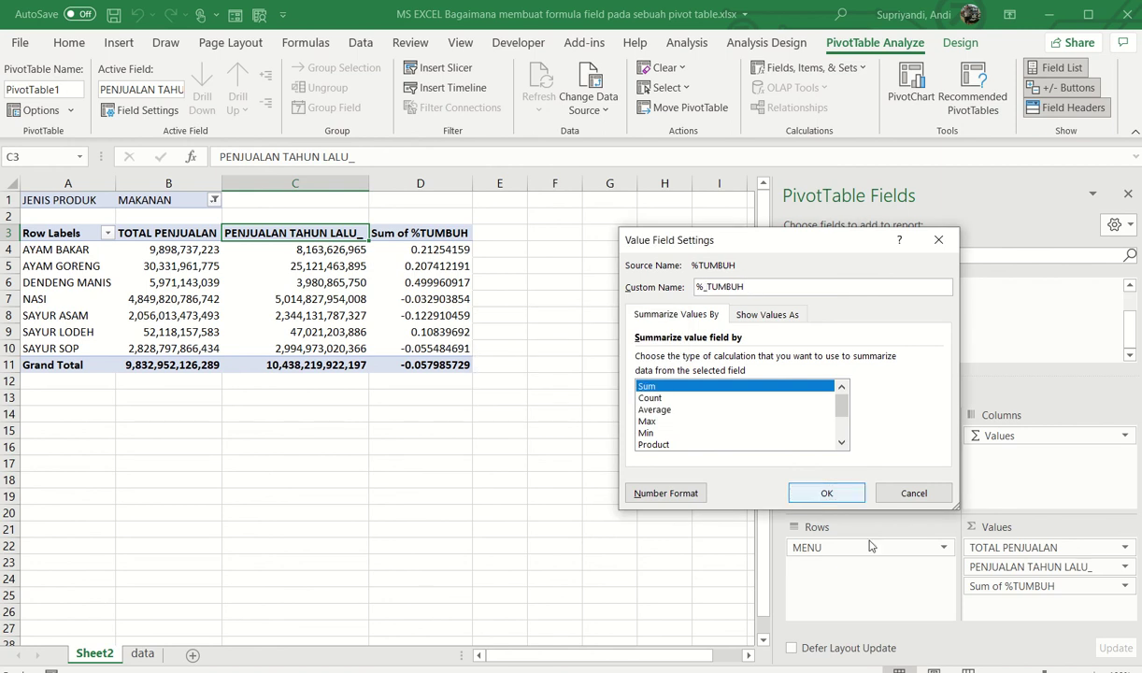
{"action": "left_click", "coordinate": [826, 492]}
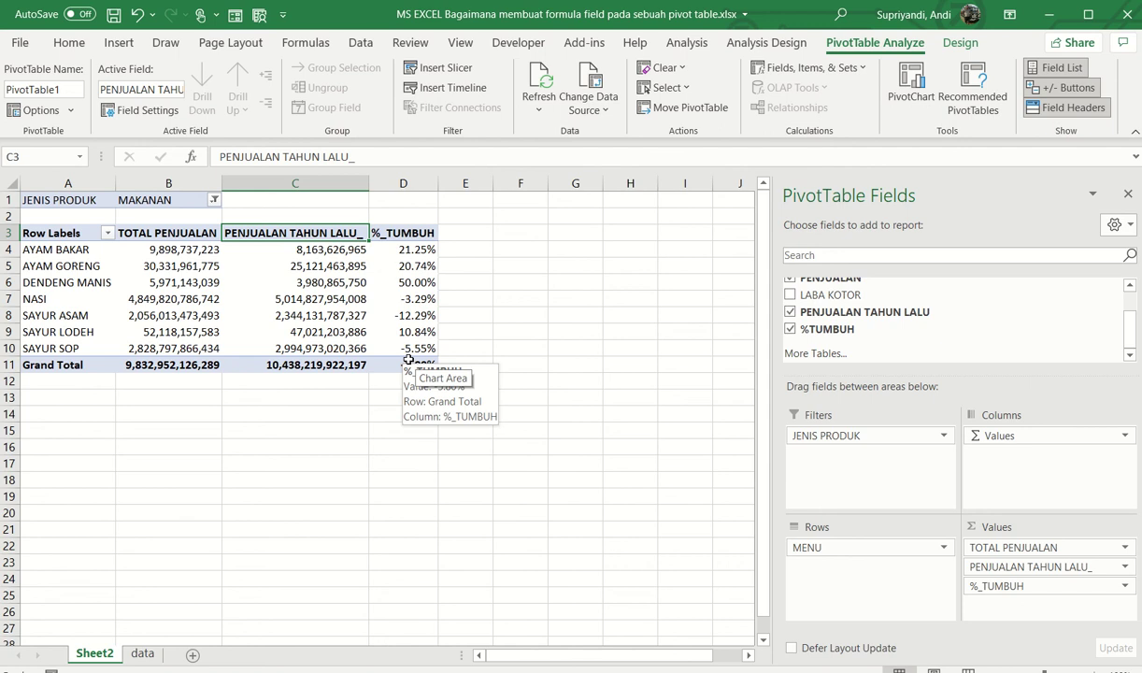
Step: Create calculated field %LABAKOTOR as ='LABA KOTOR'/PENJUALAN and add it to the pivot
{"action": "left_click", "coordinate": [850, 70]}
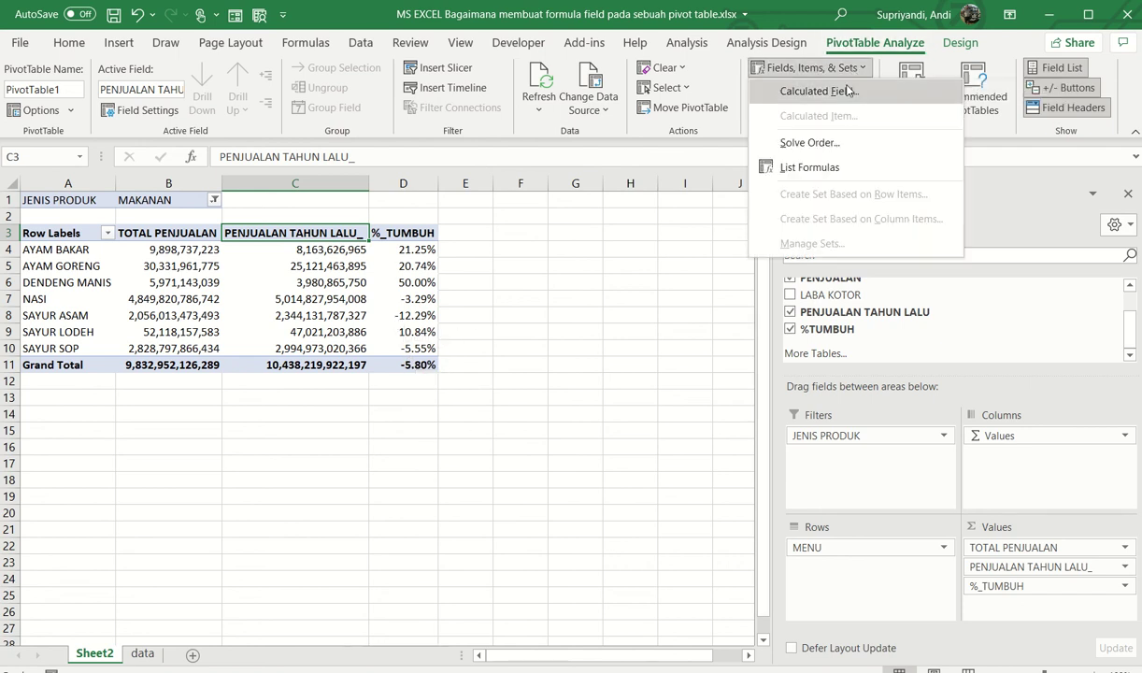
{"action": "left_click", "coordinate": [847, 90]}
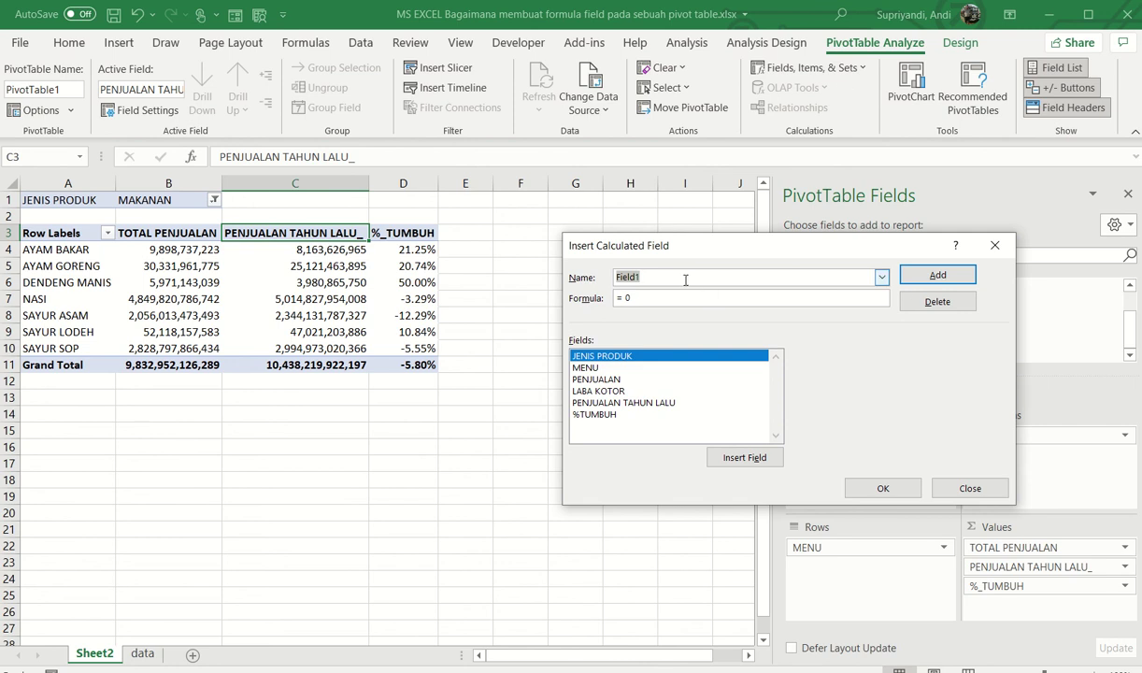
{"action": "type", "text": "%LABAKOTOR"}
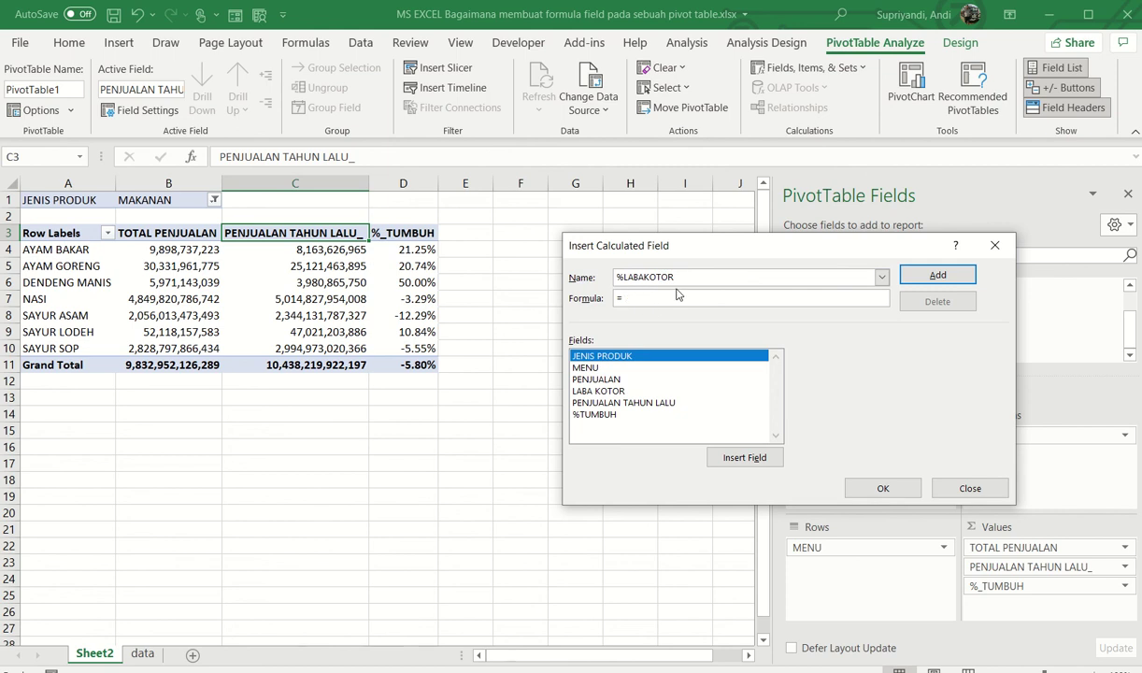
{"action": "double_click", "coordinate": [612, 391]}
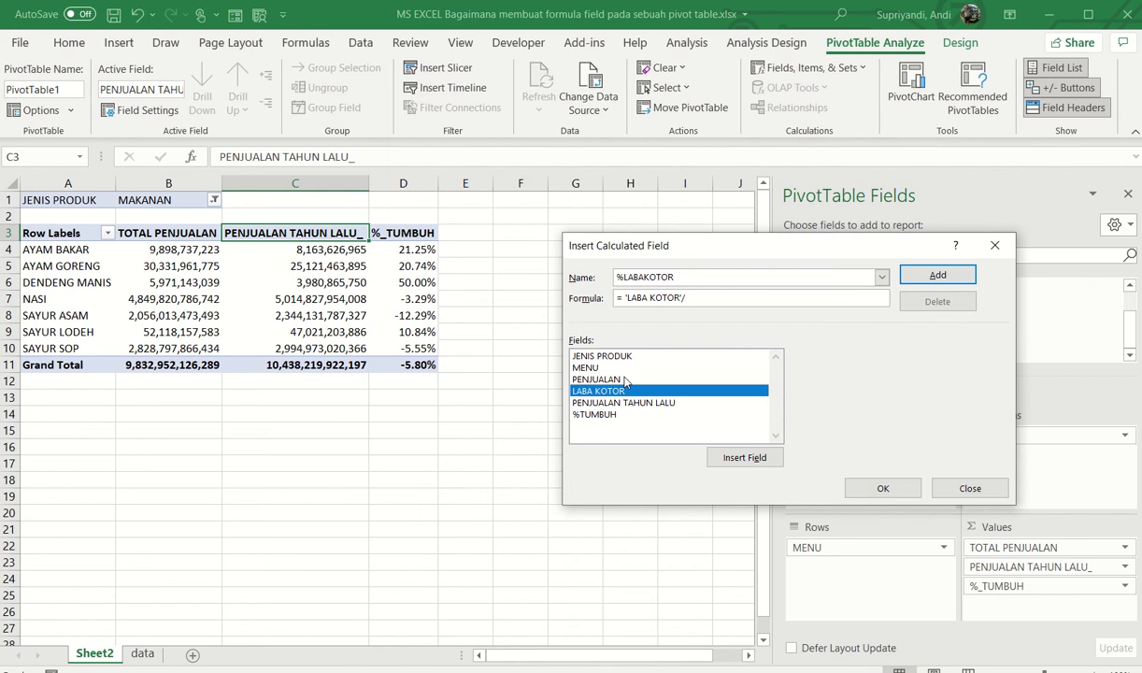
{"action": "double_click", "coordinate": [625, 381]}
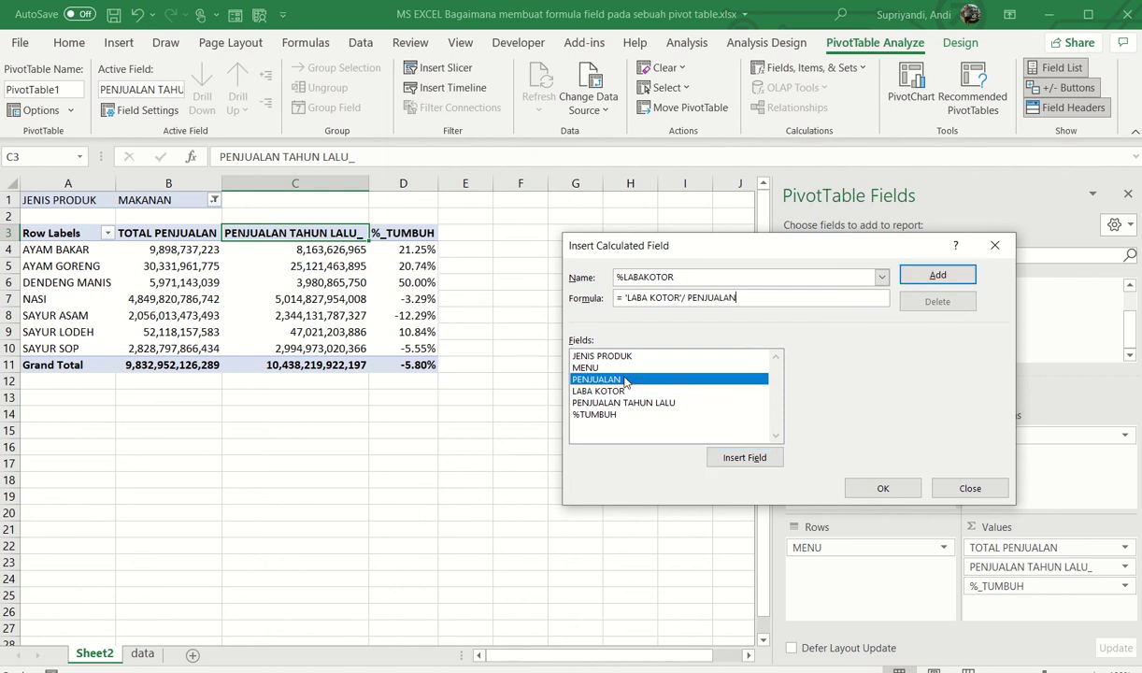
{"action": "left_click", "coordinate": [957, 278]}
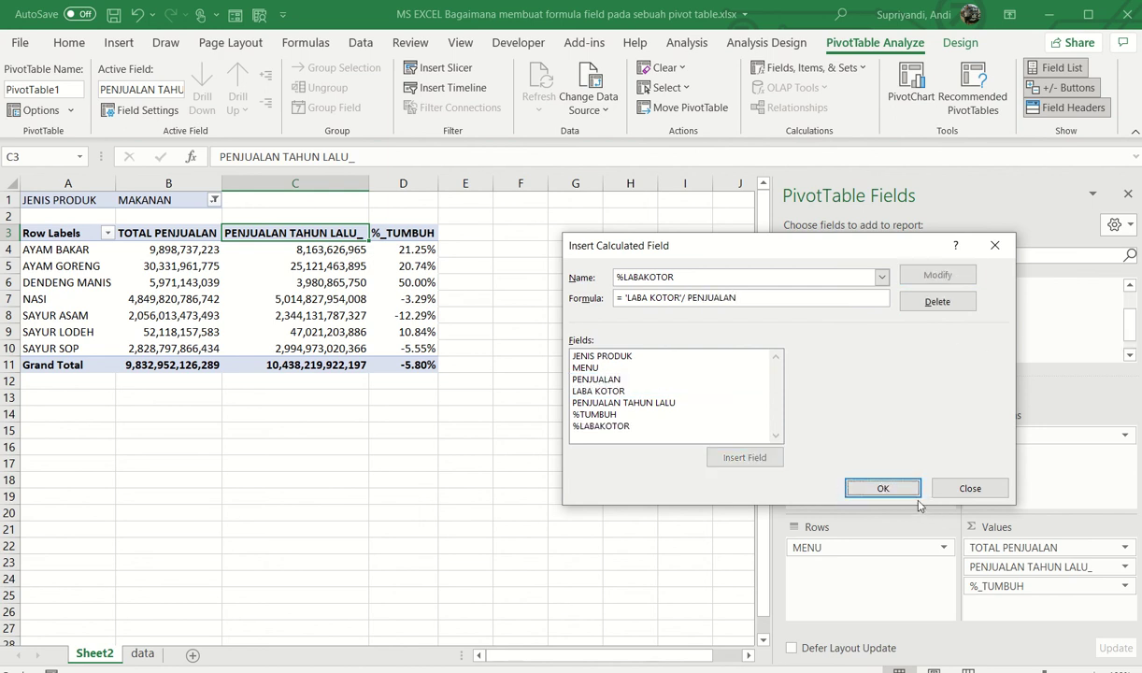
{"action": "left_click", "coordinate": [880, 487]}
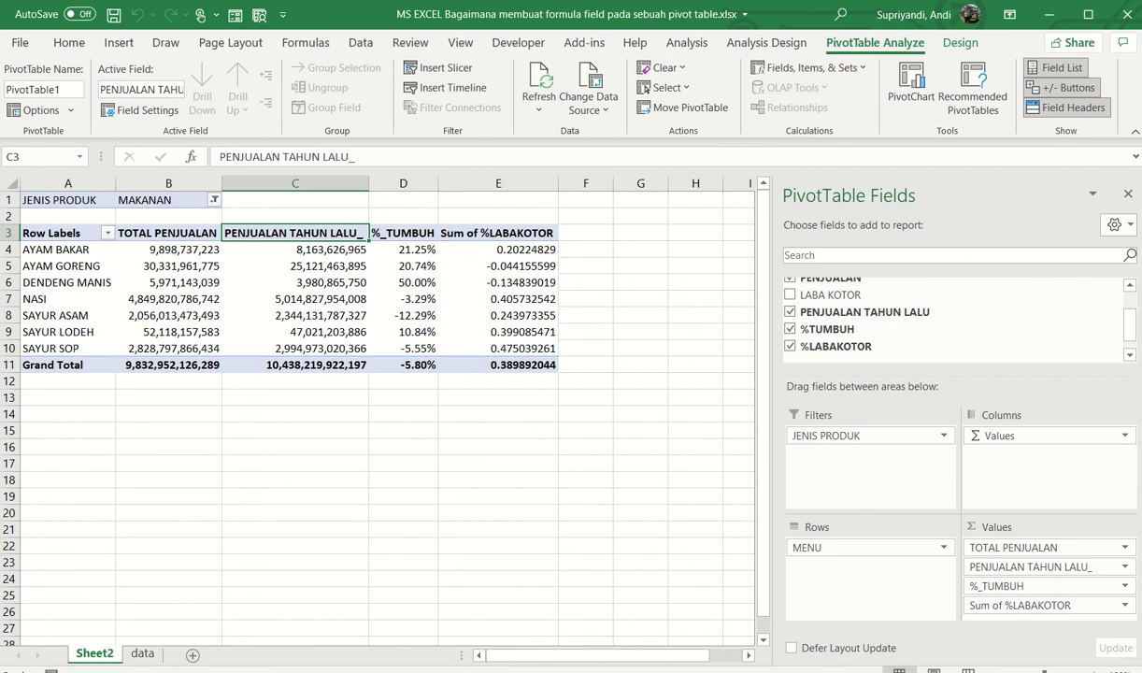
Step: Rename Sum of %LABAKOTOR to %LABA_KOTOR and format its values as Percentage
{"action": "left_click", "coordinate": [1111, 609]}
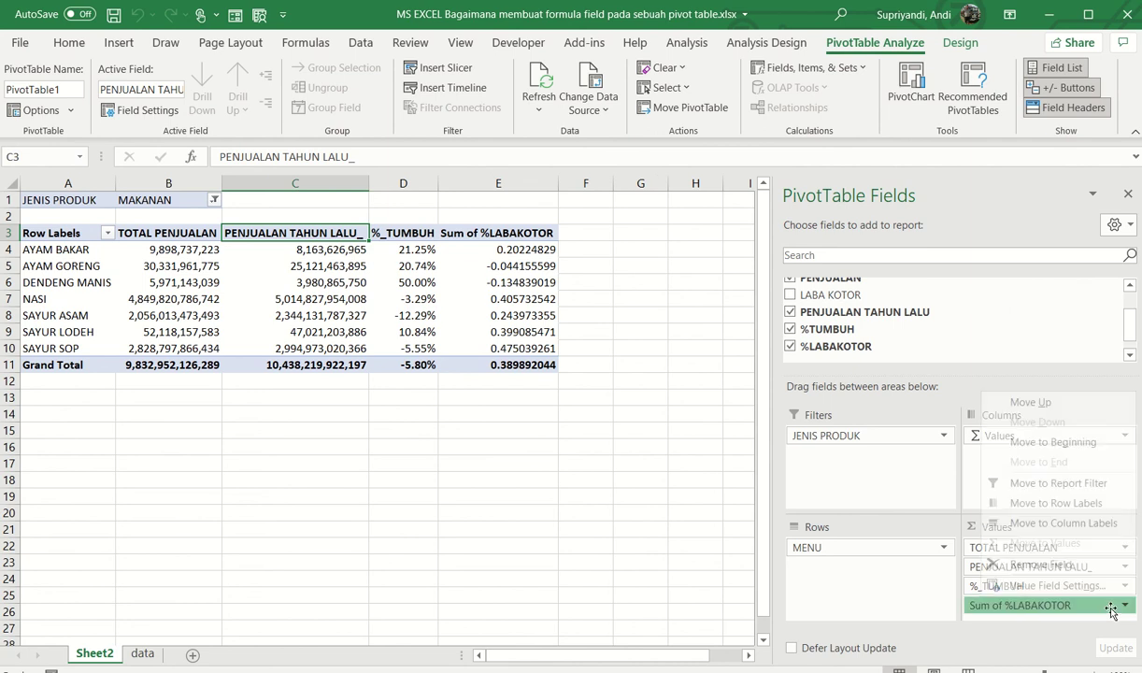
{"action": "left_click", "coordinate": [1051, 585]}
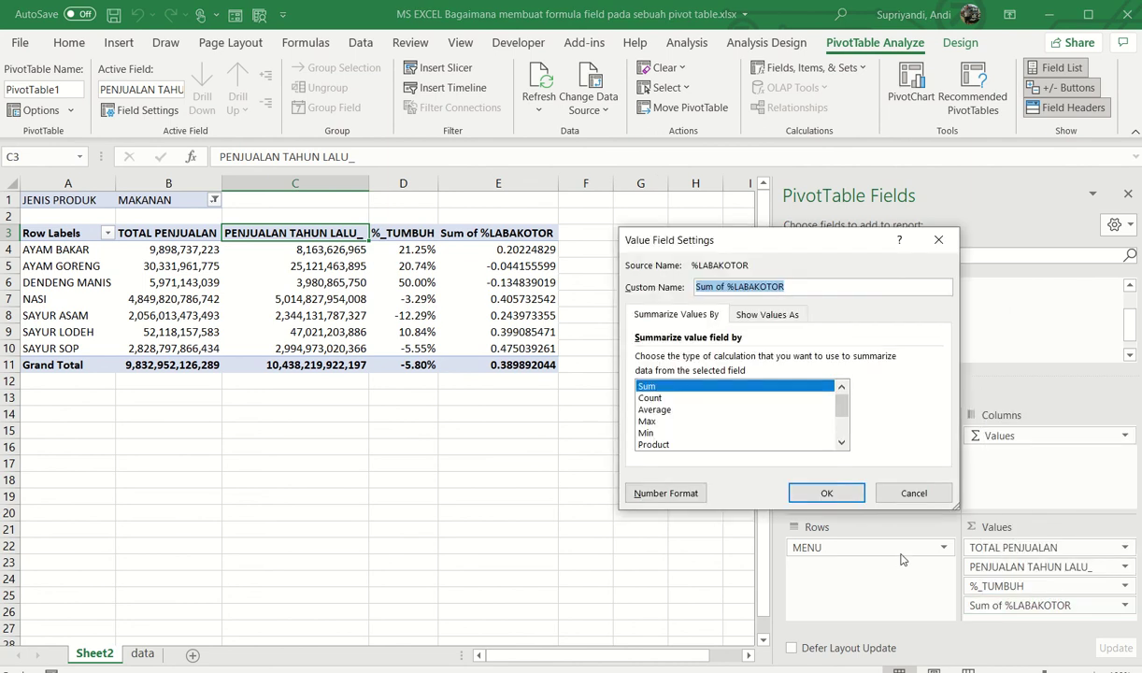
{"action": "left_click", "coordinate": [722, 287]}
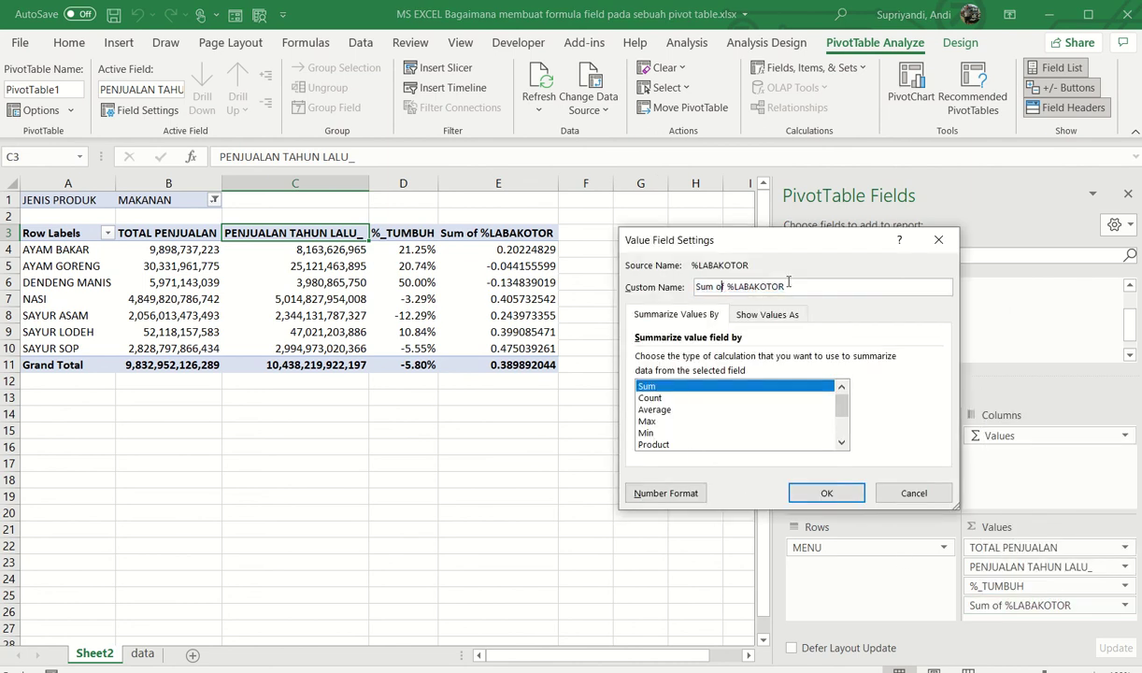
{"action": "key", "text": "ctrl+shift+Left"}
{"action": "key", "text": "BackSpace"}
{"action": "type", "text": "_"}
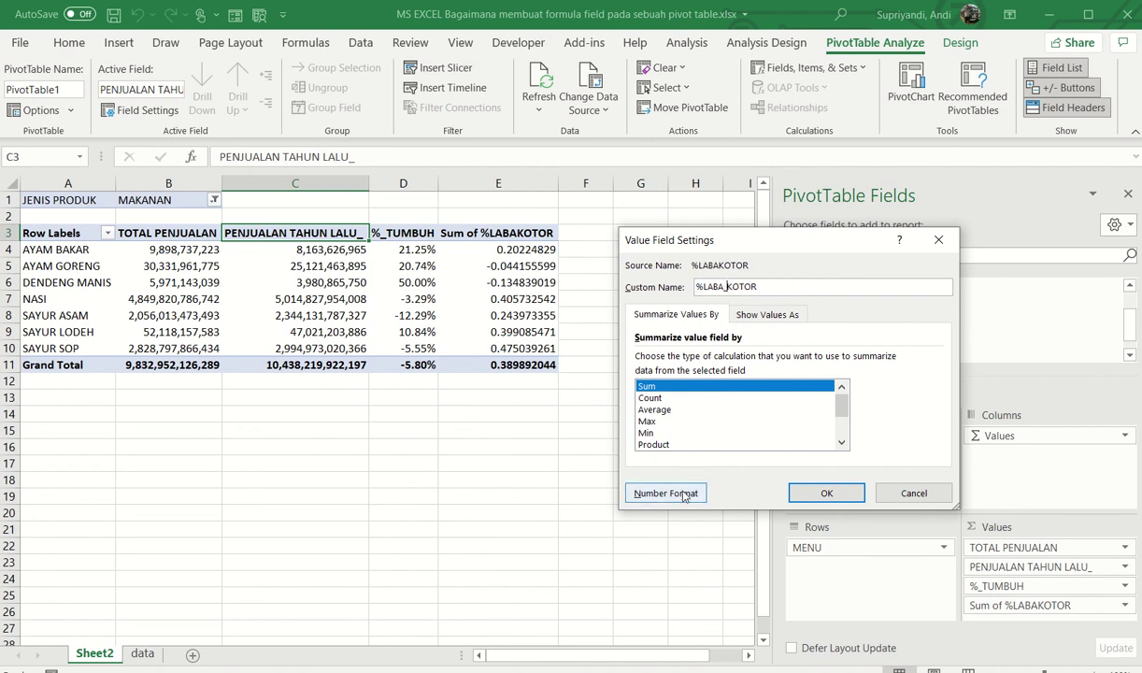
{"action": "left_click", "coordinate": [665, 492]}
{"action": "left_click", "coordinate": [598, 304]}
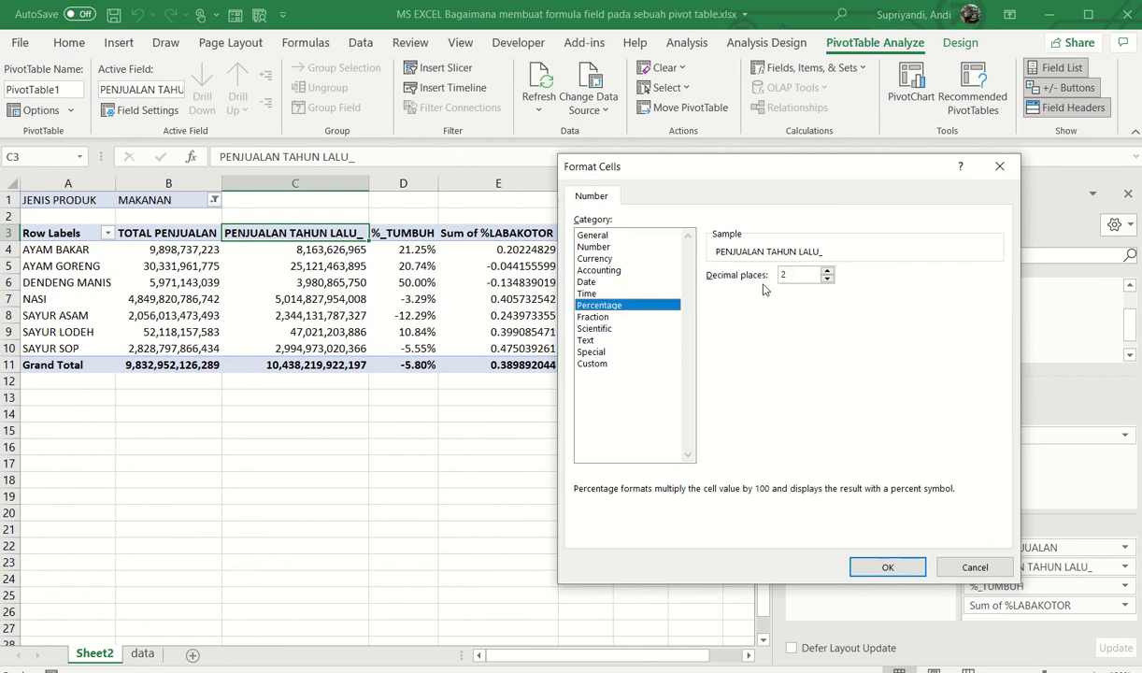
{"action": "left_click", "coordinate": [890, 568]}
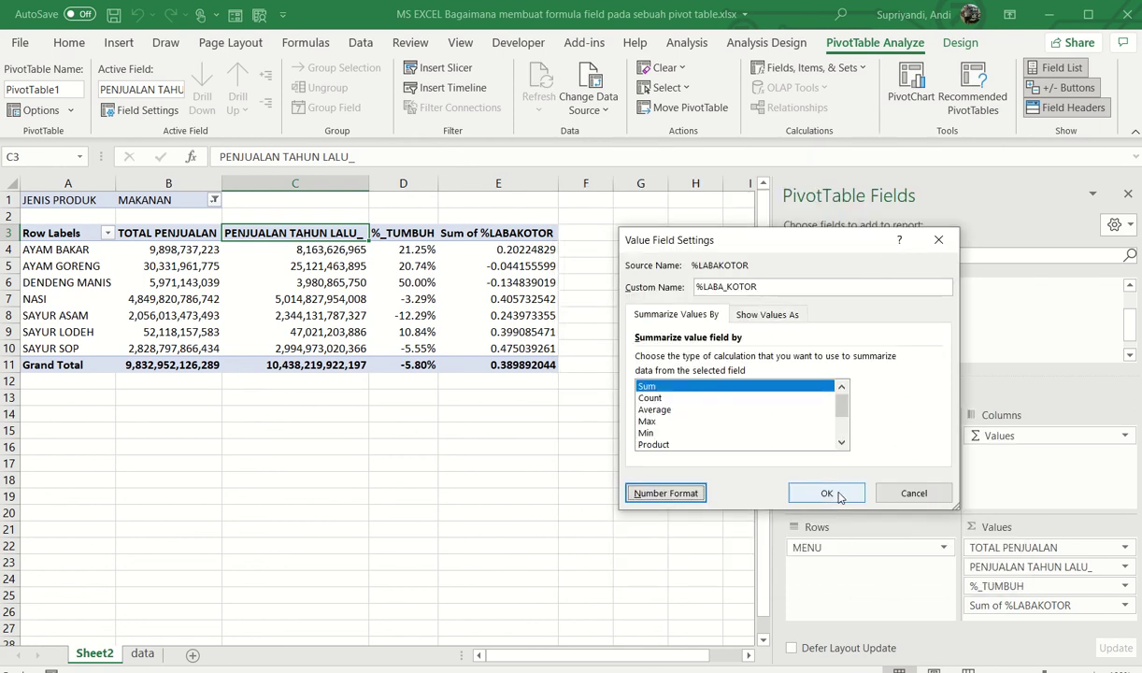
{"action": "left_click", "coordinate": [811, 473]}
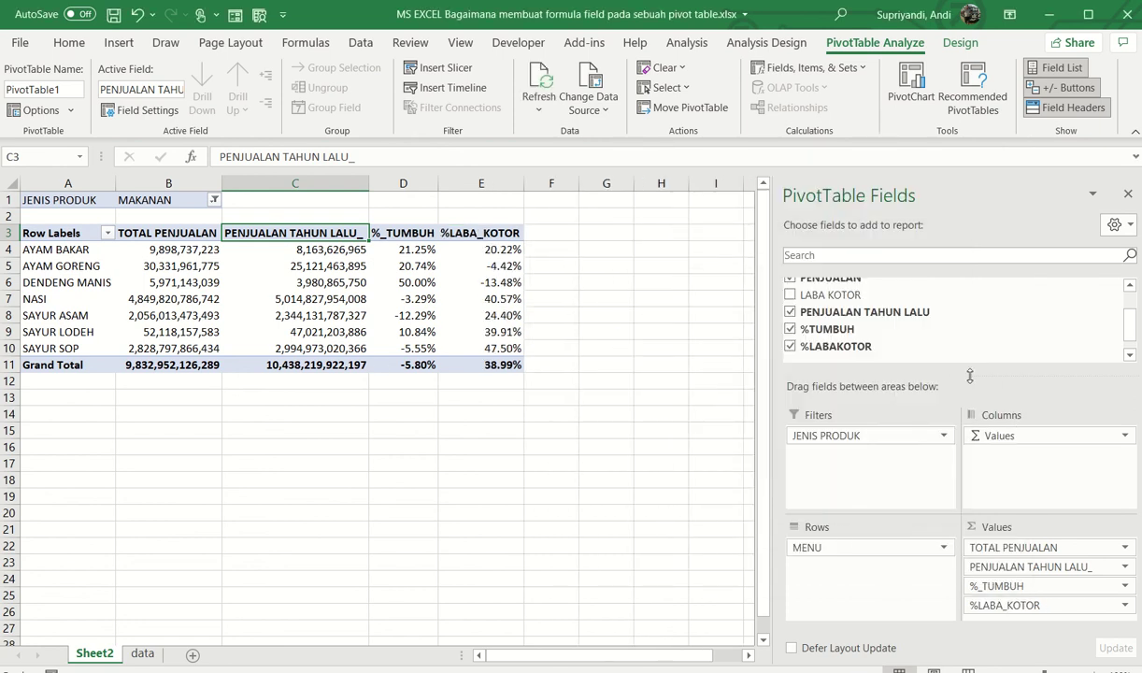
{"action": "scroll", "coordinate": [858, 334], "scroll_direction": "down", "scroll_amount": 1}
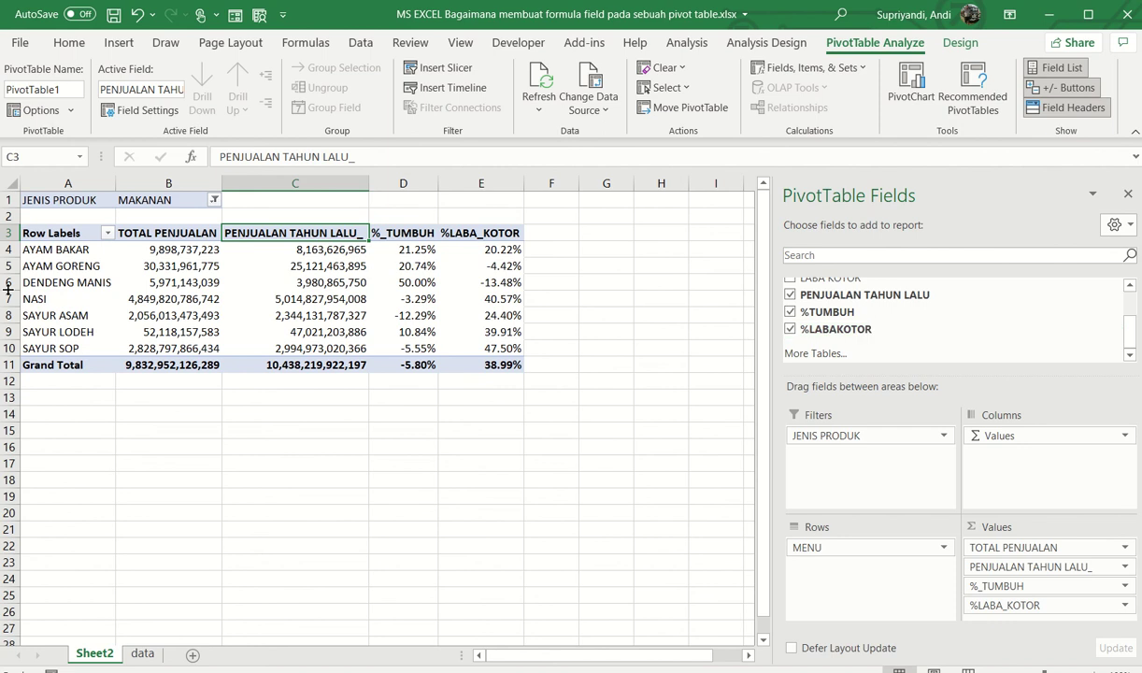
Step: Filter JENIS PRODUK to BUAH and remove TOTAL PENJUALAN and PENJUALAN TAHUN LALU_ from Values
{"action": "left_click", "coordinate": [214, 200]}
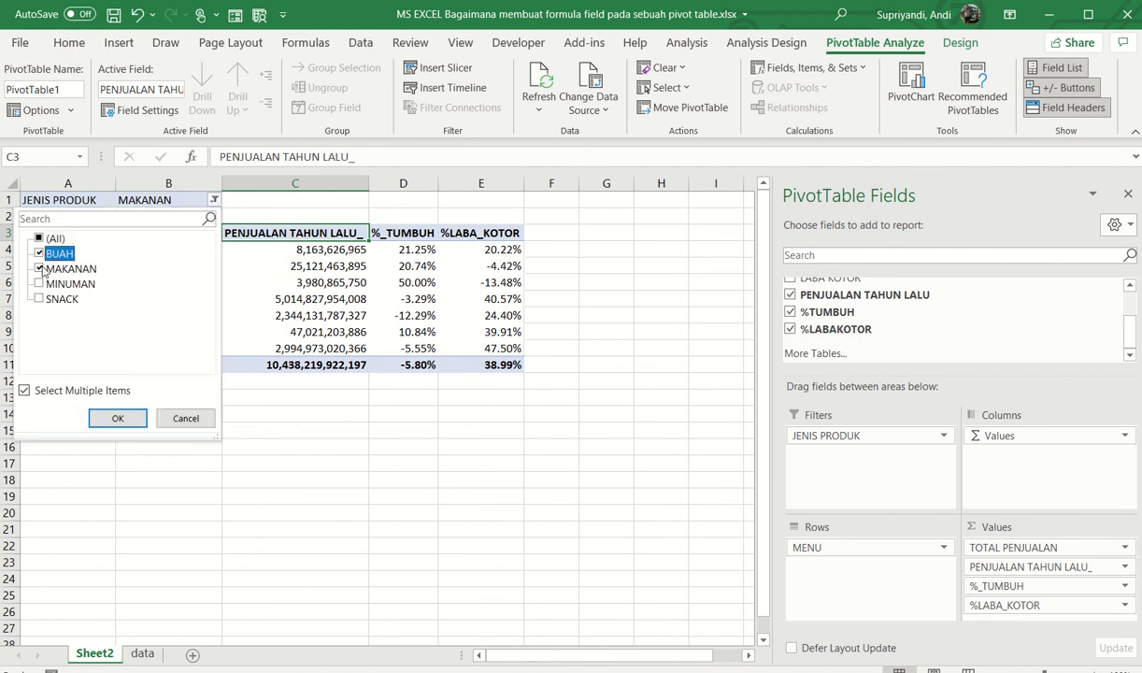
{"action": "left_click", "coordinate": [116, 418]}
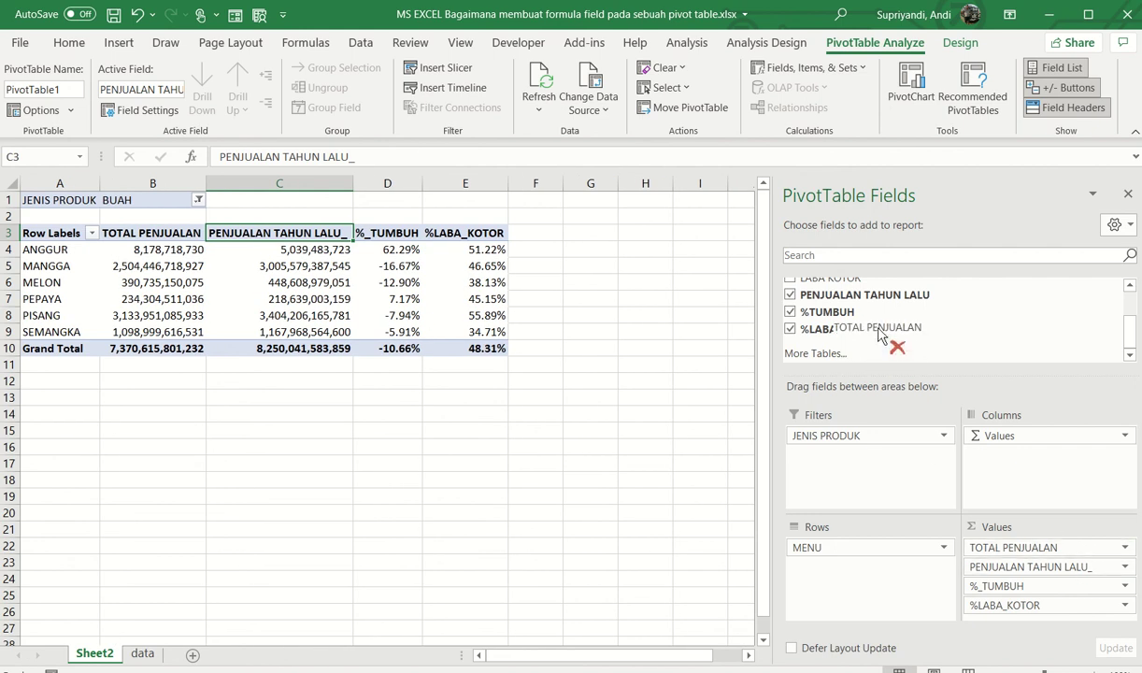
{"action": "left_click_drag", "start_coordinate": [996, 549], "coordinate": [860, 355]}
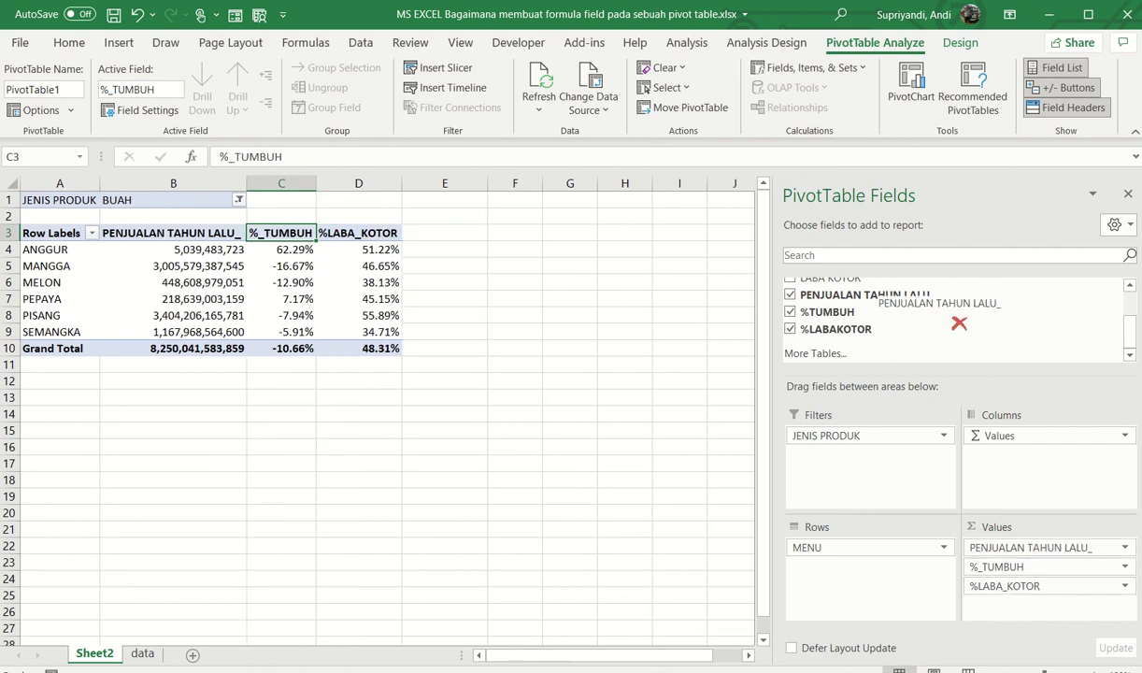
{"action": "left_click_drag", "start_coordinate": [1051, 552], "coordinate": [954, 317]}
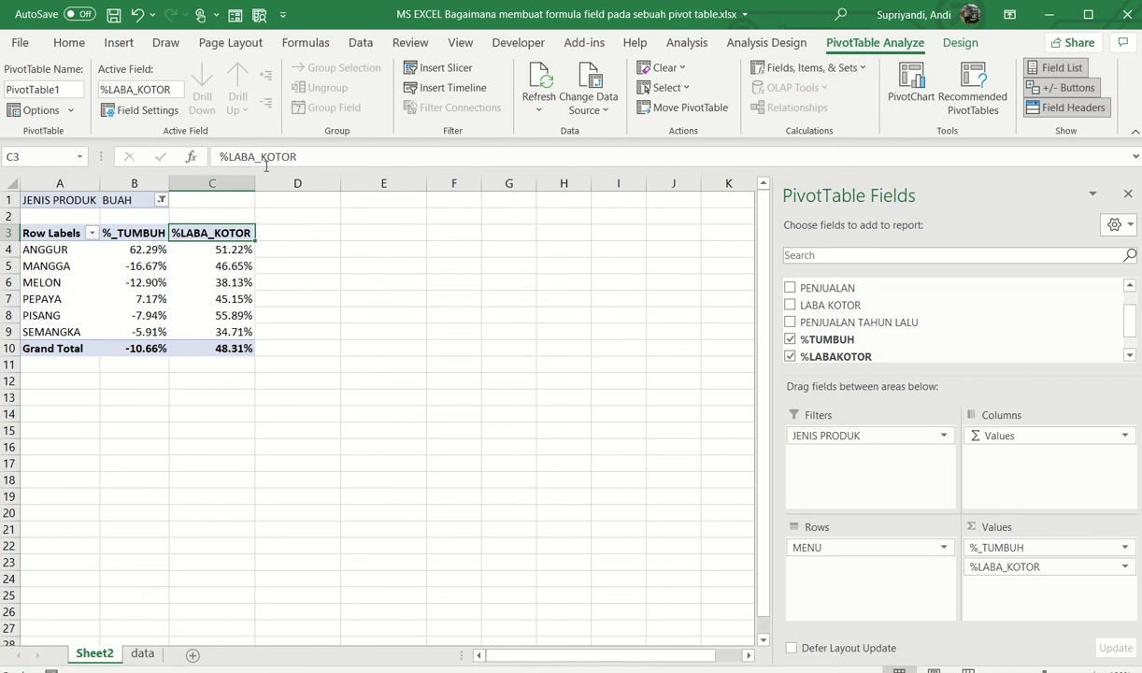
{"action": "left_click", "coordinate": [809, 67]}
{"action": "left_click", "coordinate": [838, 91]}
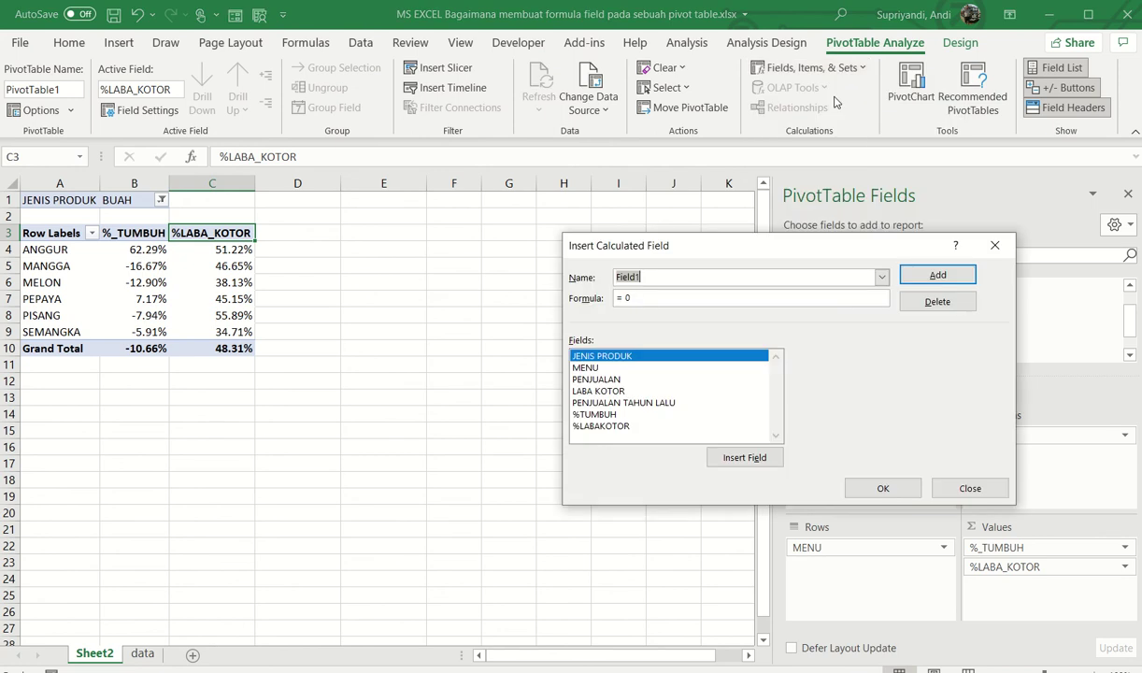
{"action": "left_click", "coordinate": [881, 277]}
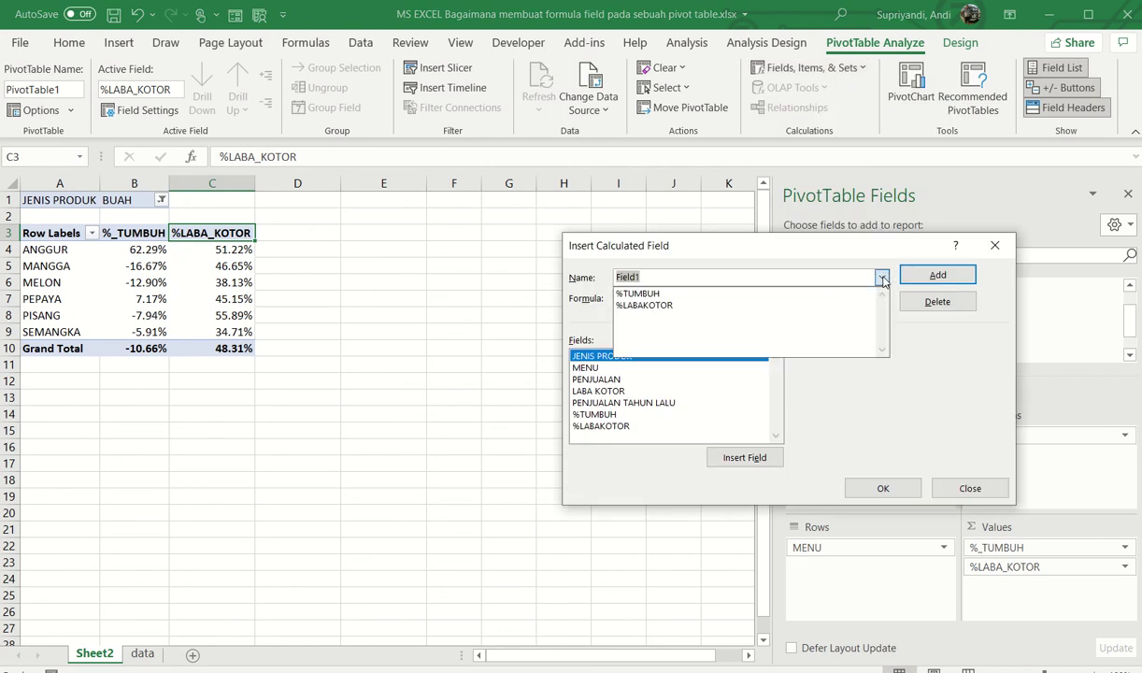
{"action": "left_click", "coordinate": [660, 307]}
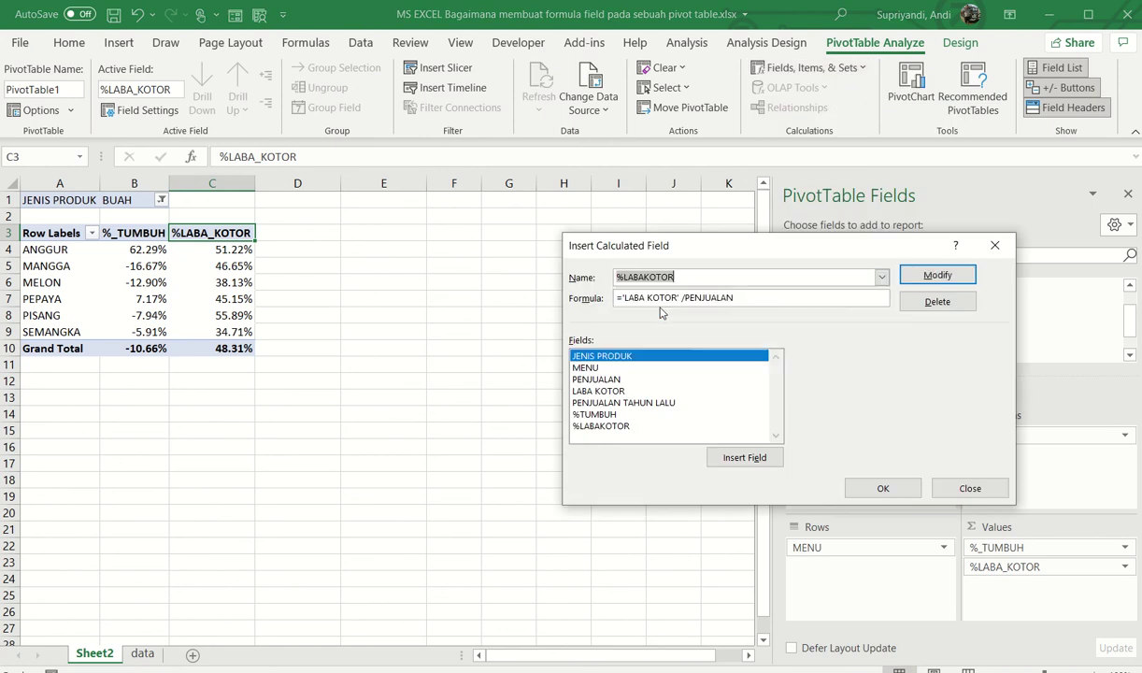
{"action": "left_click", "coordinate": [881, 277]}
{"action": "left_click", "coordinate": [866, 294]}
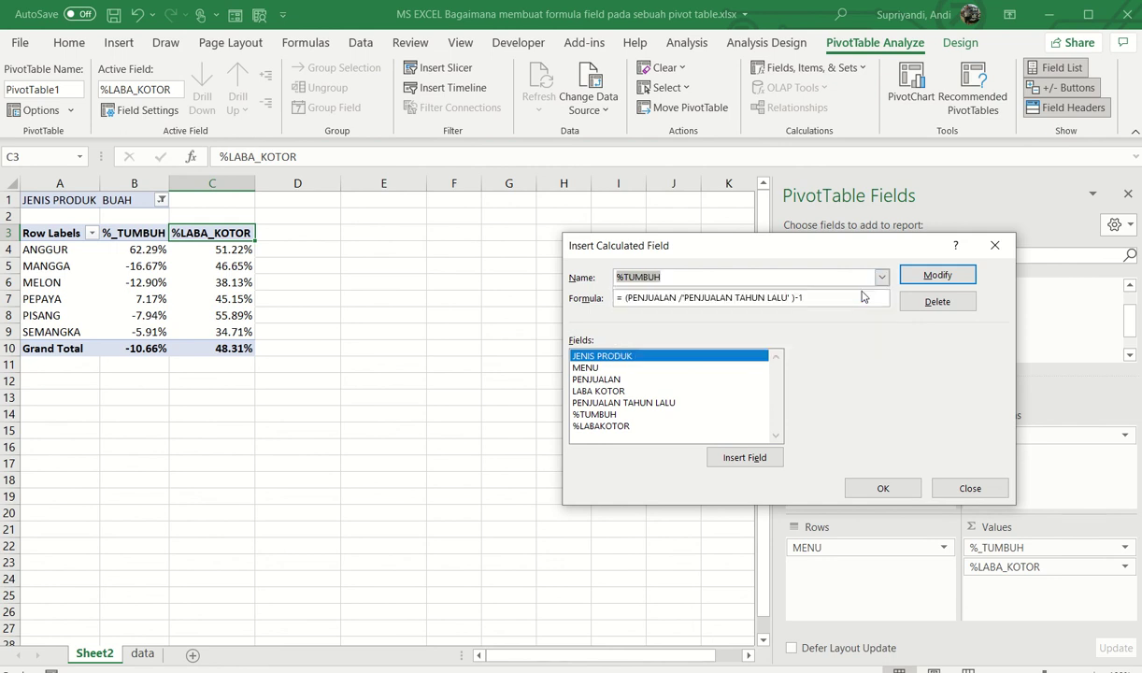
{"action": "left_click", "coordinate": [956, 492]}
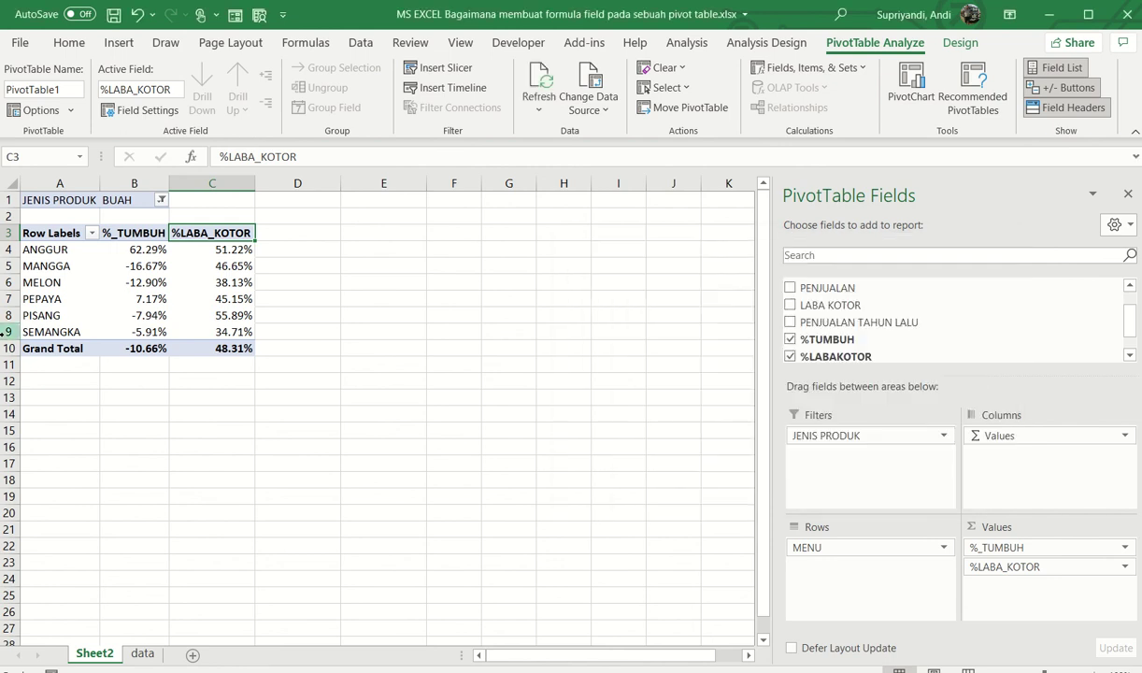